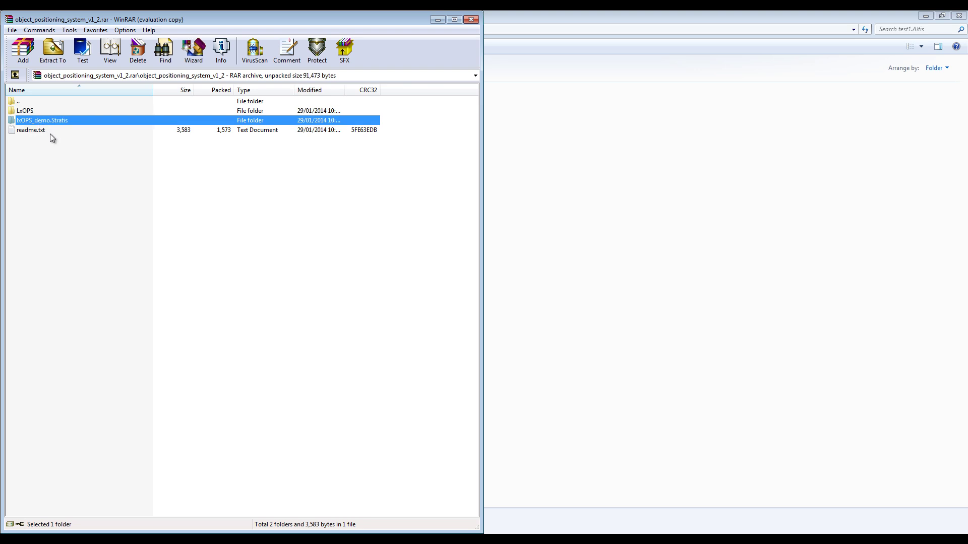
Step: Open readme.txt from the archive, read the installation and usage instructions, and minimise it
left_click(40, 131)
double_click(37, 131)
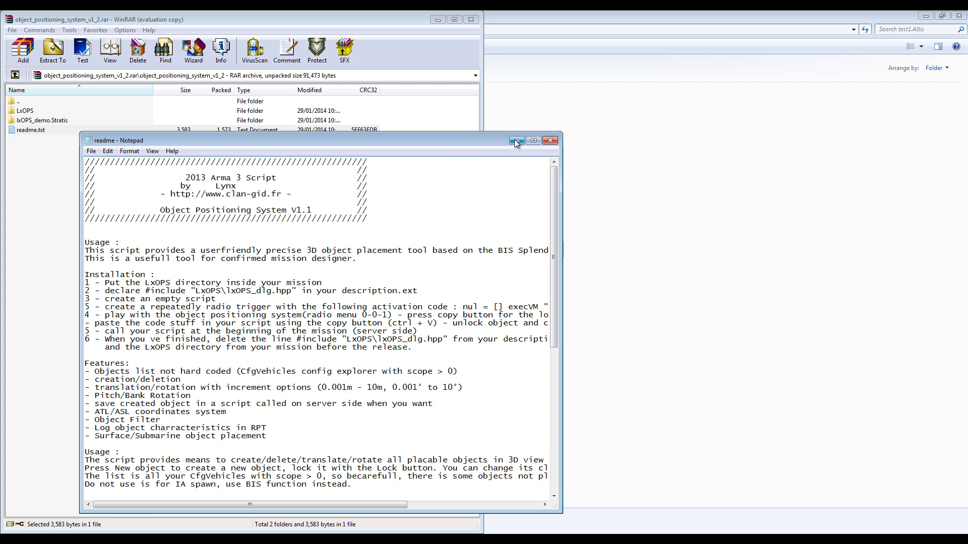
left_click(515, 141)
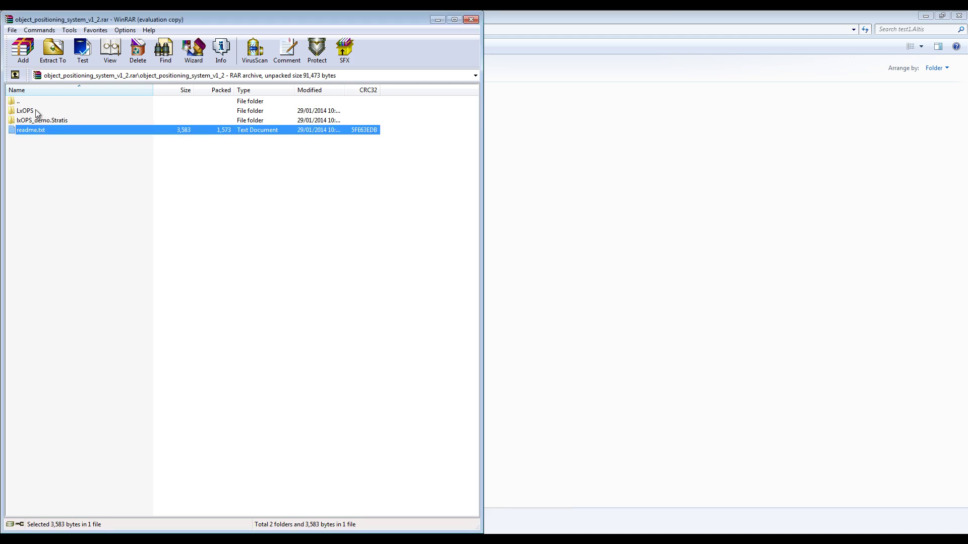
Step: Locate the LxOPS folder in the archive and in the test1.Altis mission folder, and look through the mission's scripts folder
left_click(36, 112)
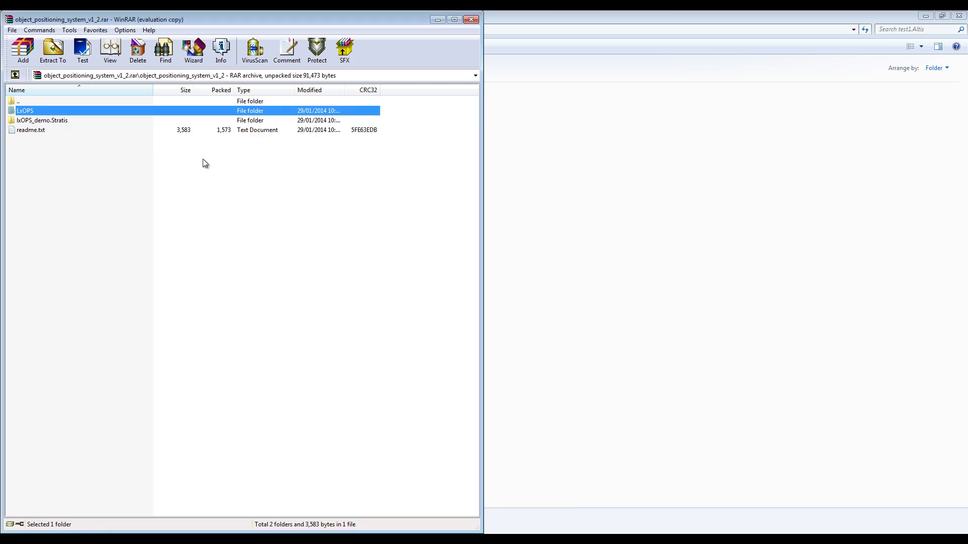
left_click(610, 199)
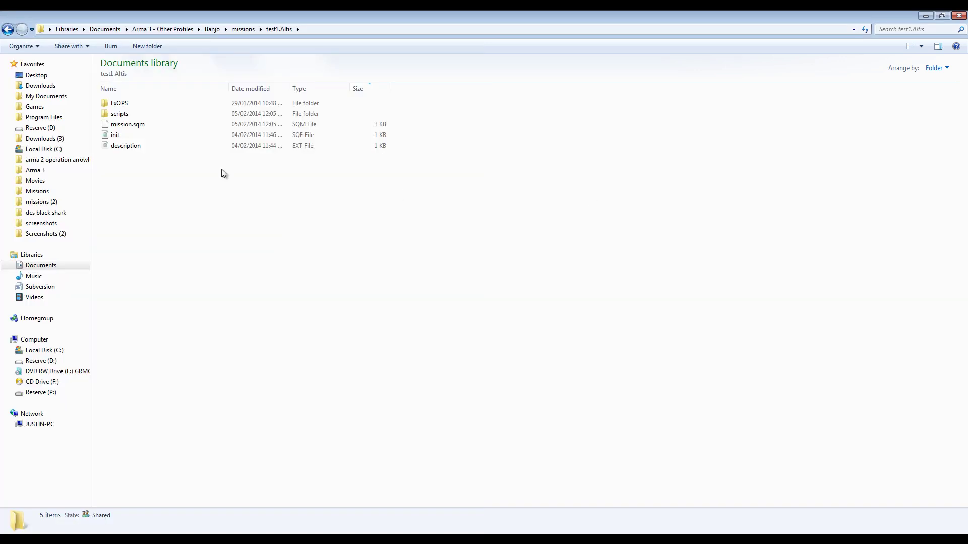
left_click(134, 105)
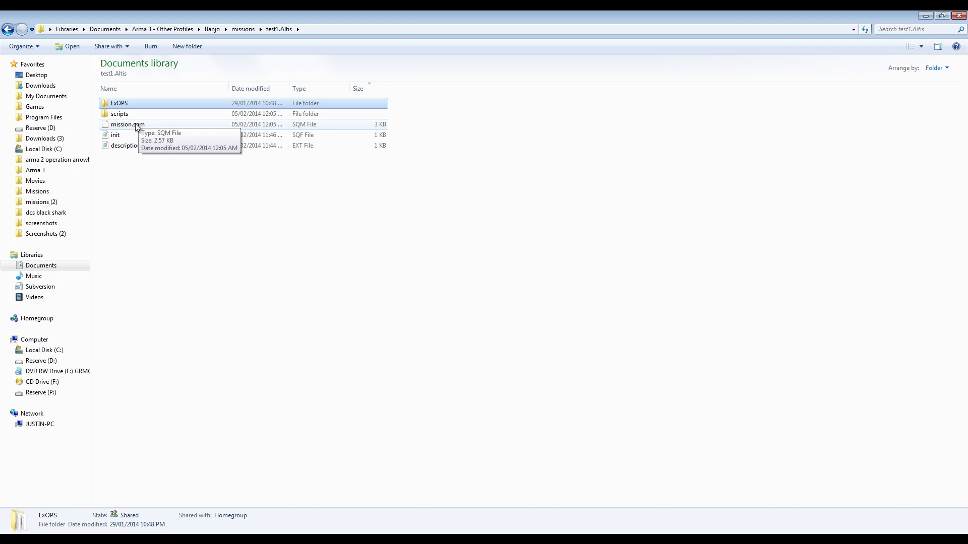
left_click(133, 117)
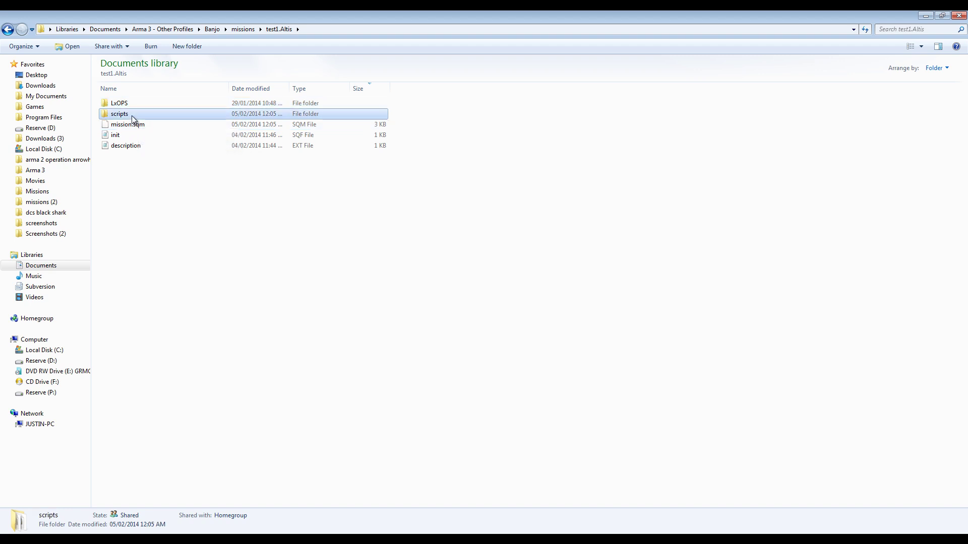
double_click(132, 116)
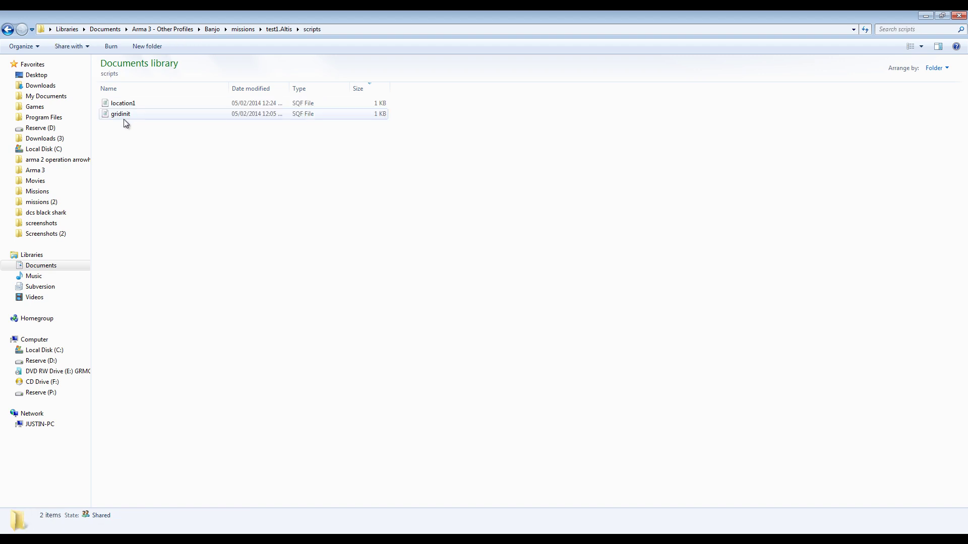
key("BackSpace")
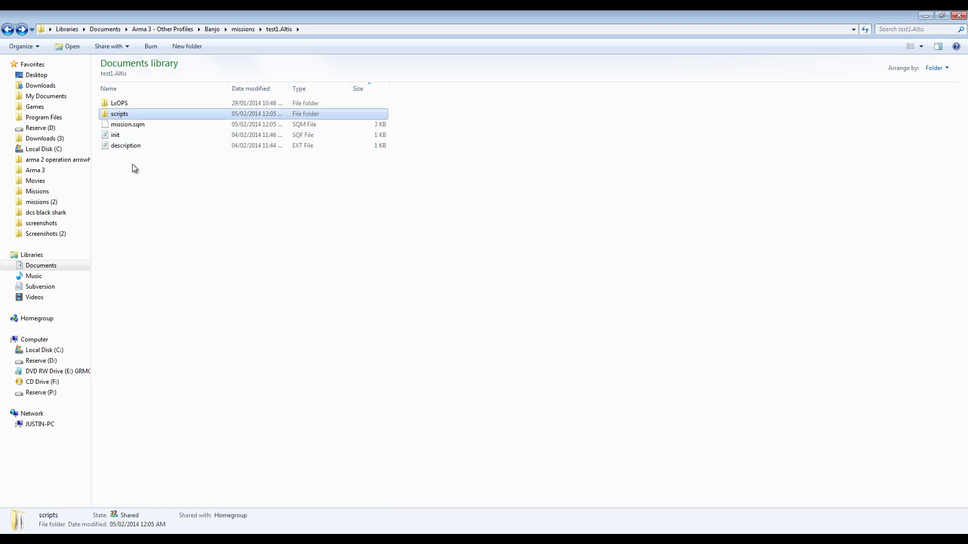
Step: Examine the script call in the mission's init file and the include line in its description file
left_click(120, 135)
double_click(120, 135)
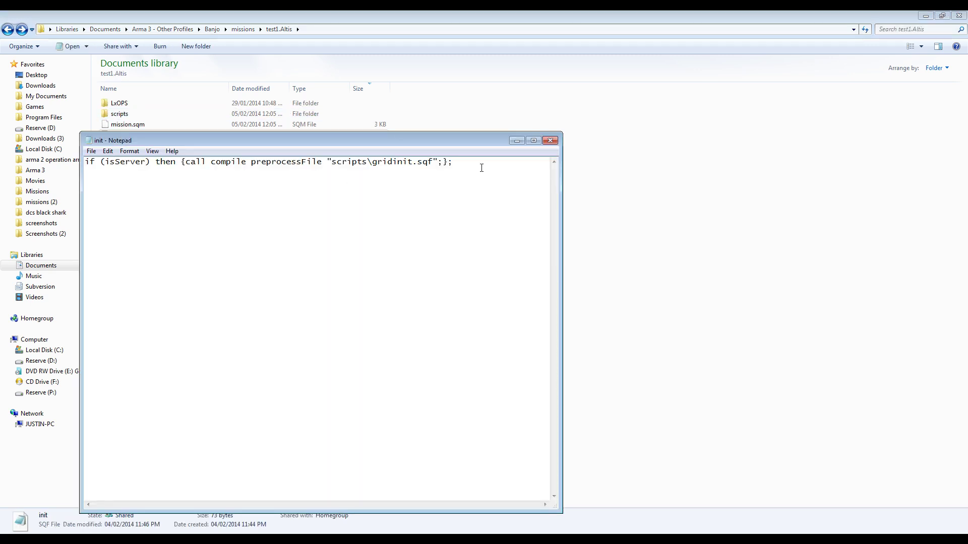
left_click_drag(459, 166, 152, 167)
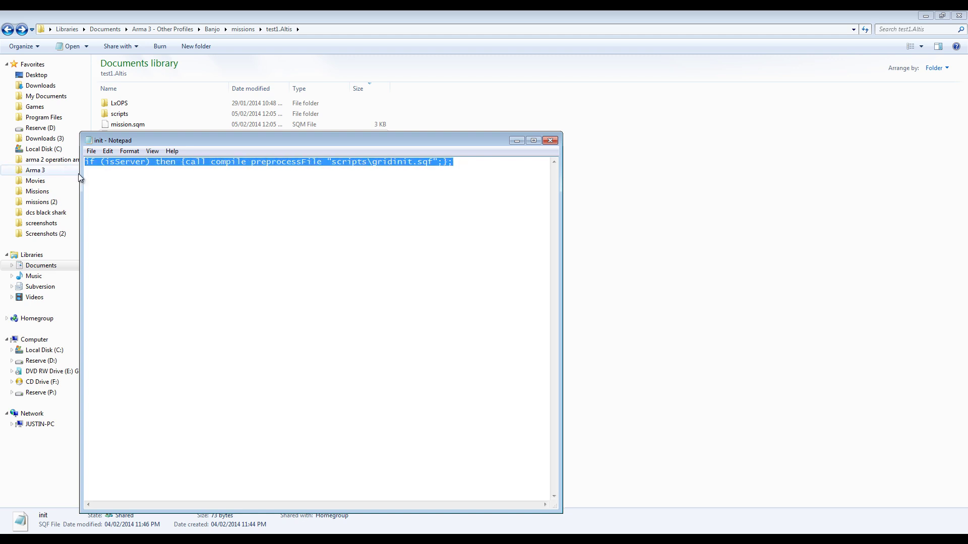
left_click(549, 143)
double_click(125, 146)
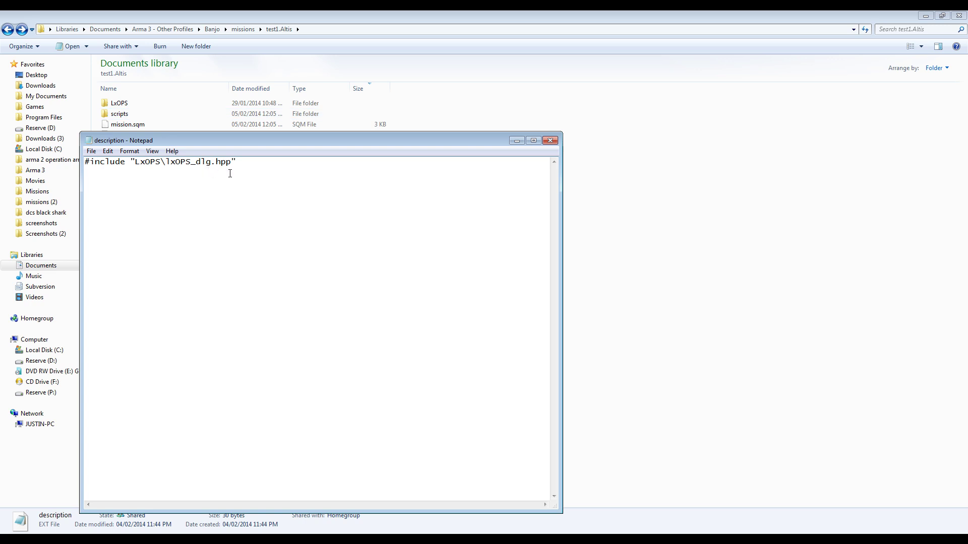
left_click(550, 142)
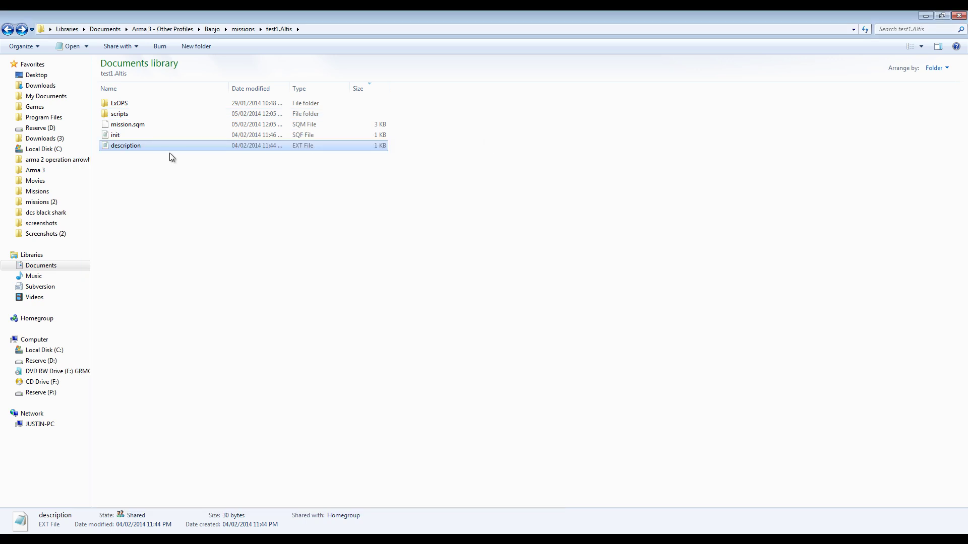
Step: Examine the include line in the scripts folder's gridinit file and compare it with the call in the init file
double_click(129, 113)
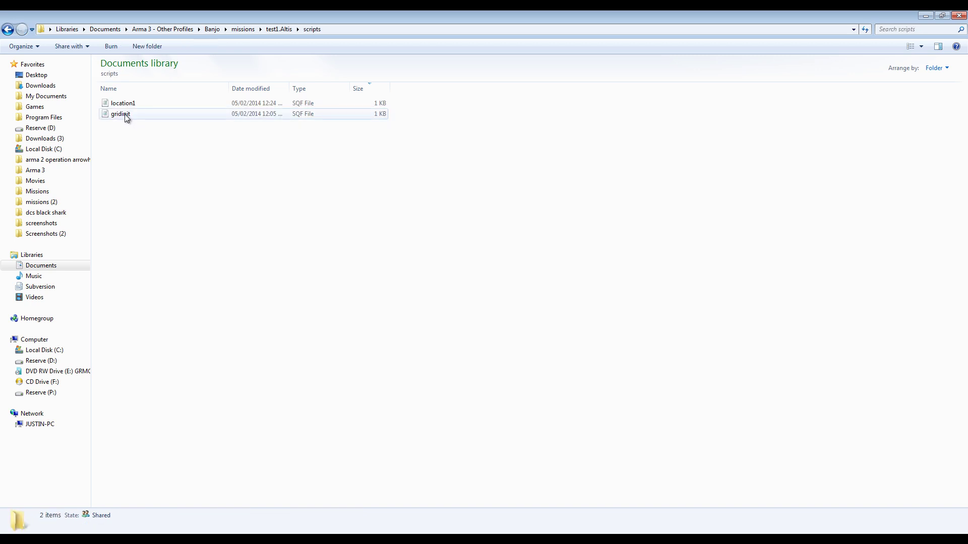
left_click(125, 114)
double_click(125, 114)
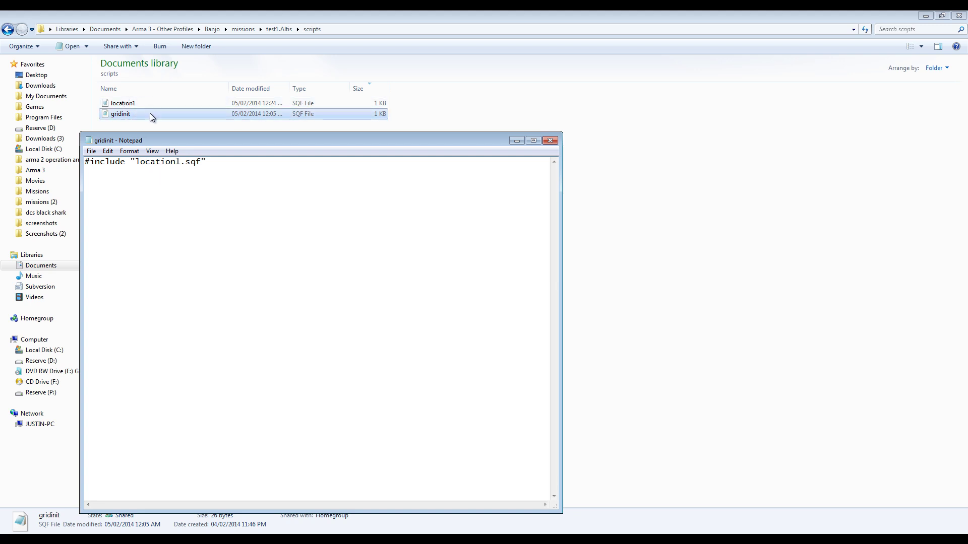
left_click(550, 141)
key("BackSpace")
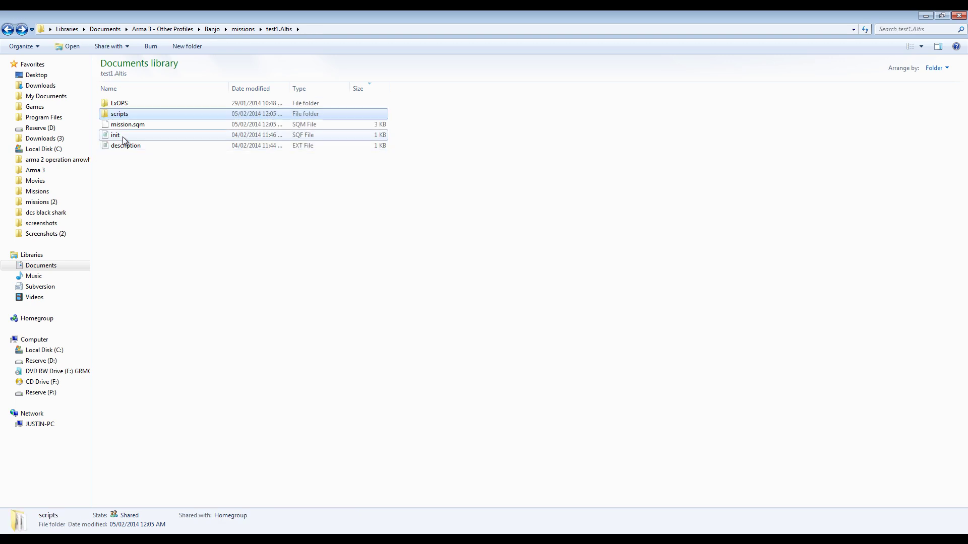
double_click(124, 136)
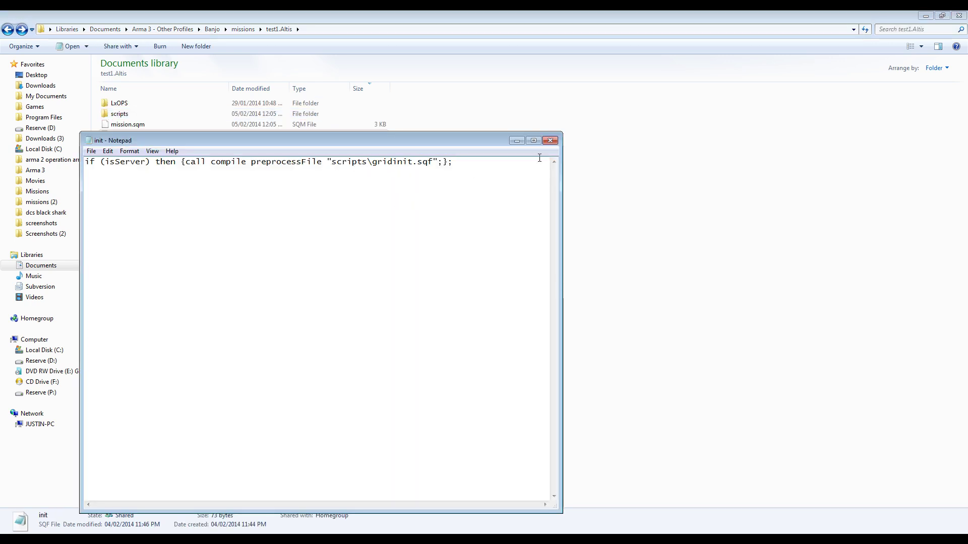
left_click(549, 141)
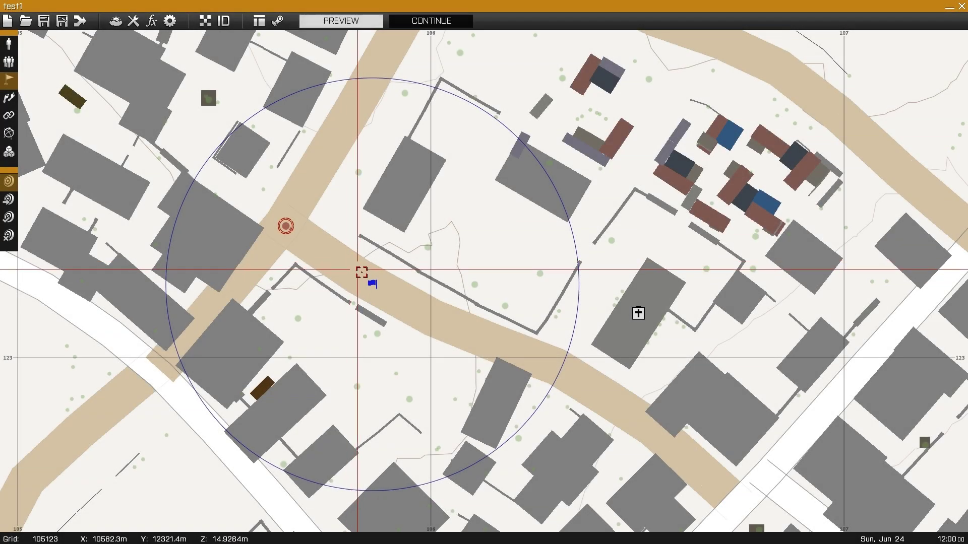
Step: Set the blue-flag trigger's activation to Radio Alpha, Repeatedly, review its On Act. LxOPS script call, and accept the trigger
double_click(373, 285)
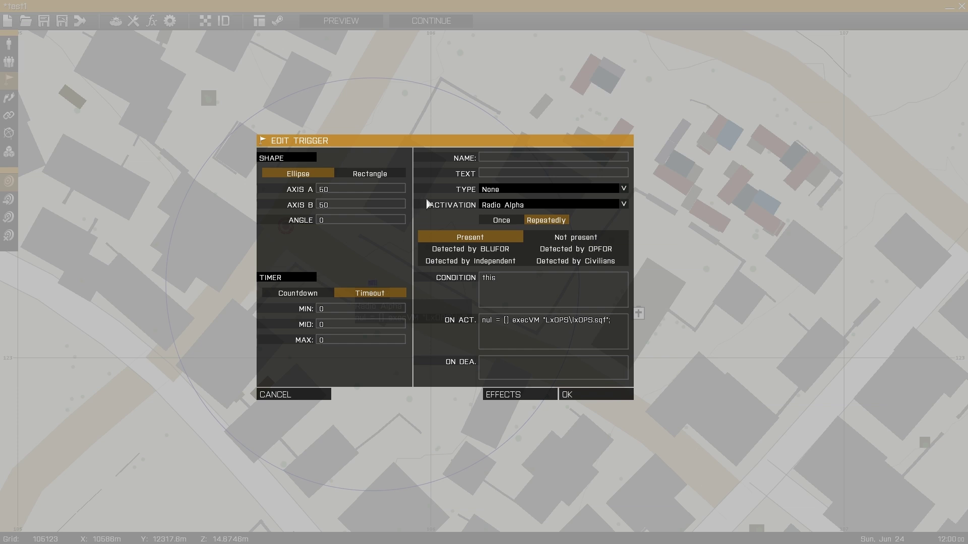
left_click(524, 207)
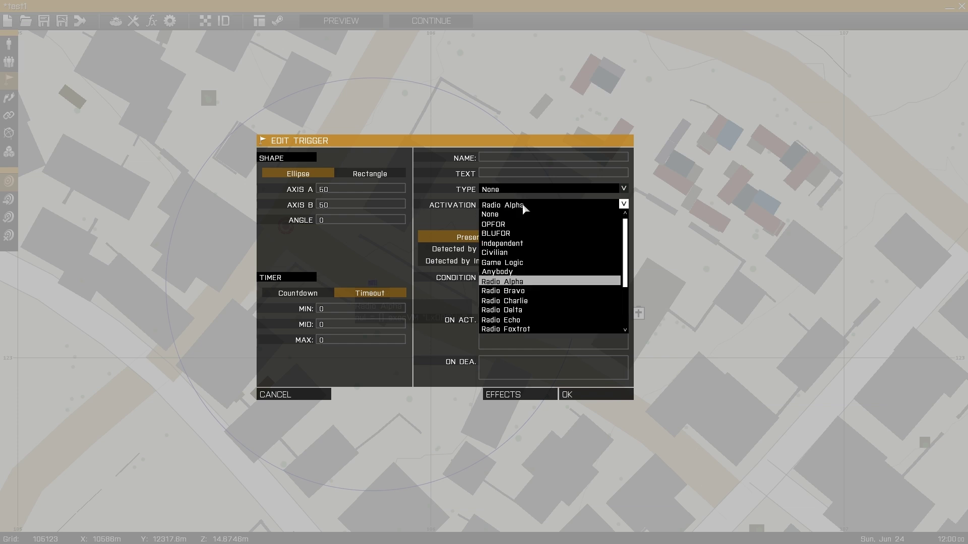
left_click(533, 279)
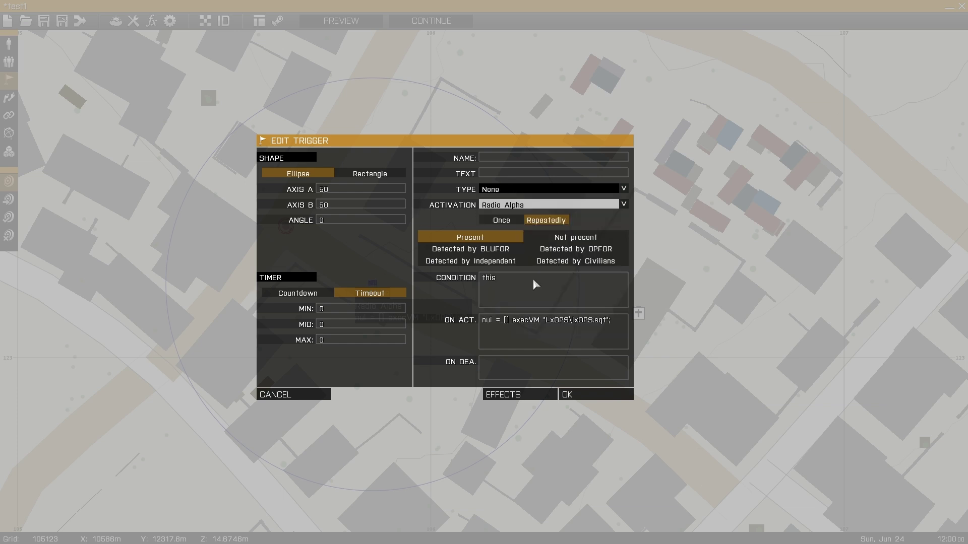
left_click(549, 221)
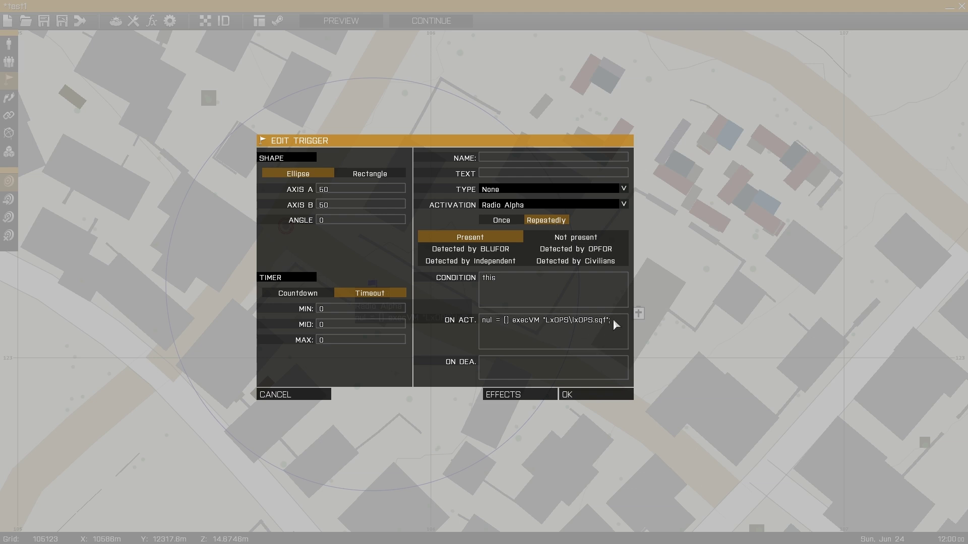
left_click_drag(613, 318, 419, 312)
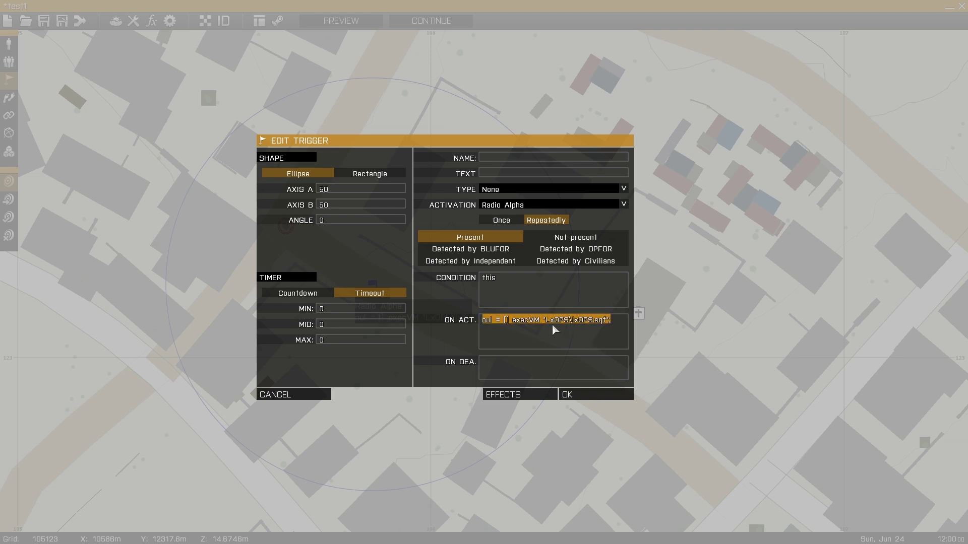
left_click(606, 396)
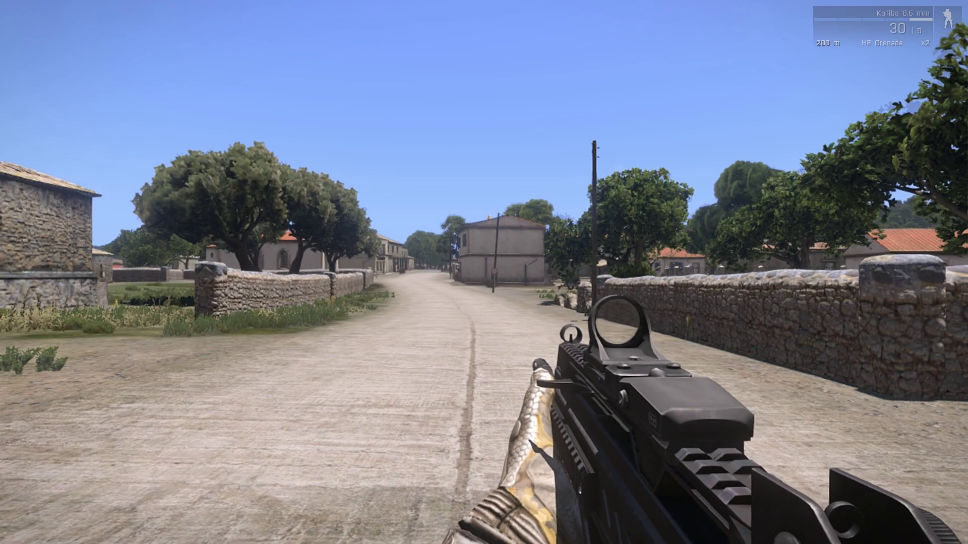
Step: Pause the mission preview, view the player with the Splendid Camera, and return to the first-person view
key("Escape")
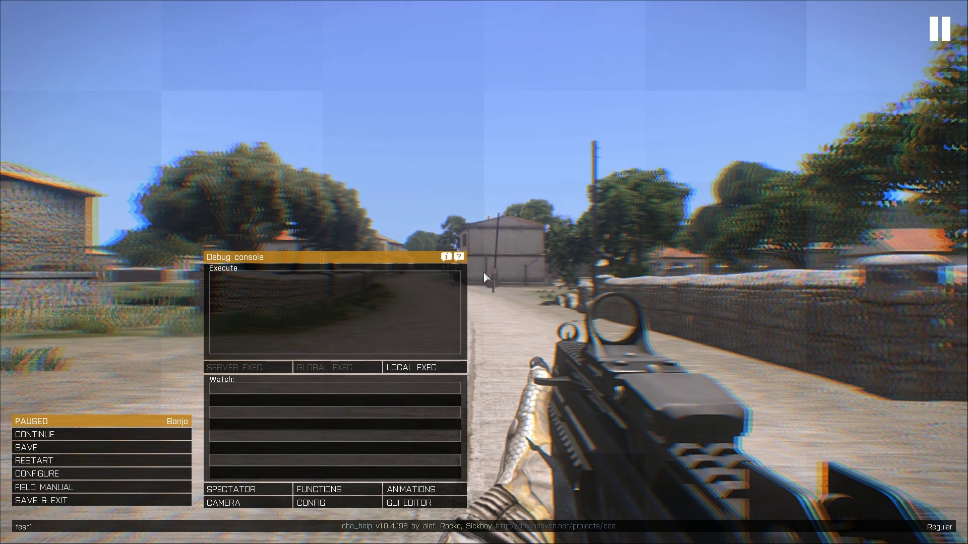
left_click(273, 508)
right_click_drag(424, 361, 340, 406)
key("s")
key("space")
key("space")
key("space")
key("space")
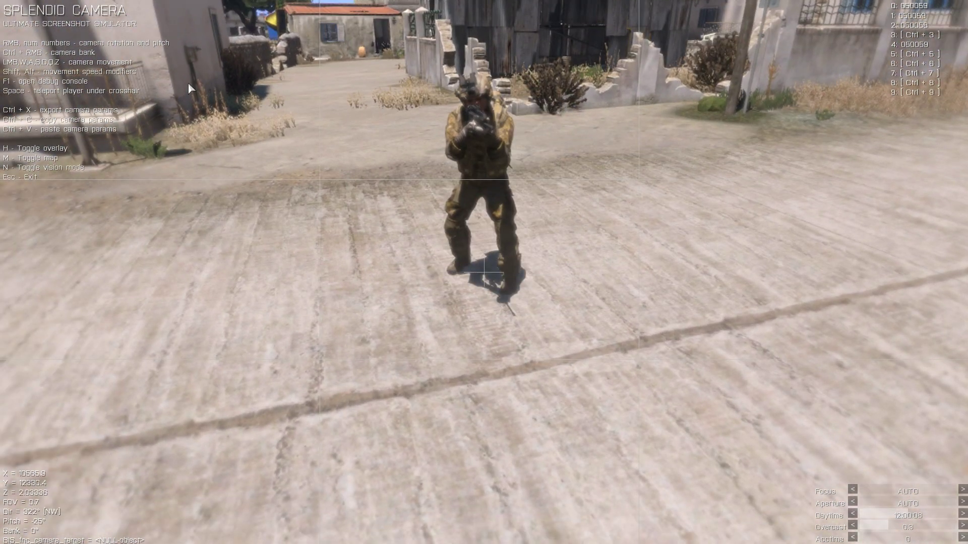
key("Escape")
key("Return")
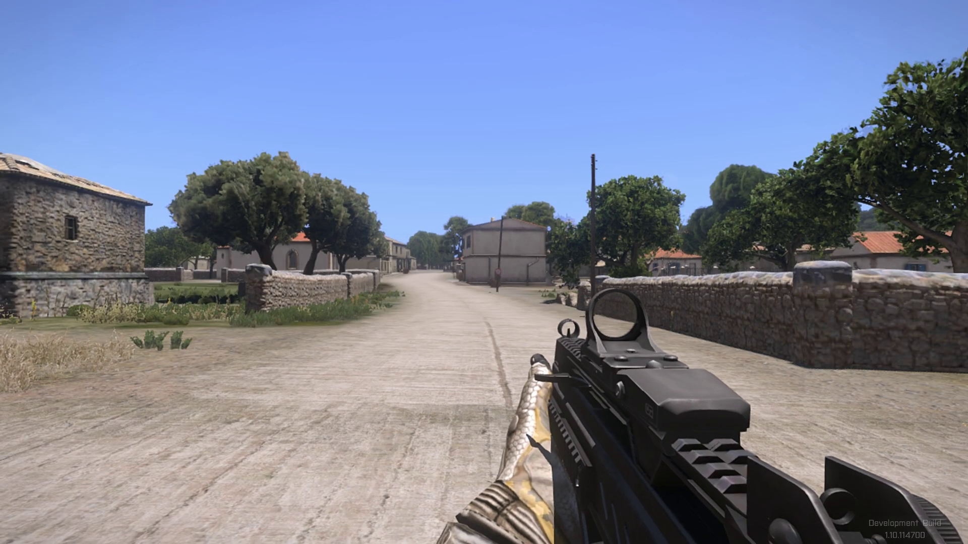
Step: Launch the Lx Object Positioning System through the Alpha radio command
key("0")
key("0")
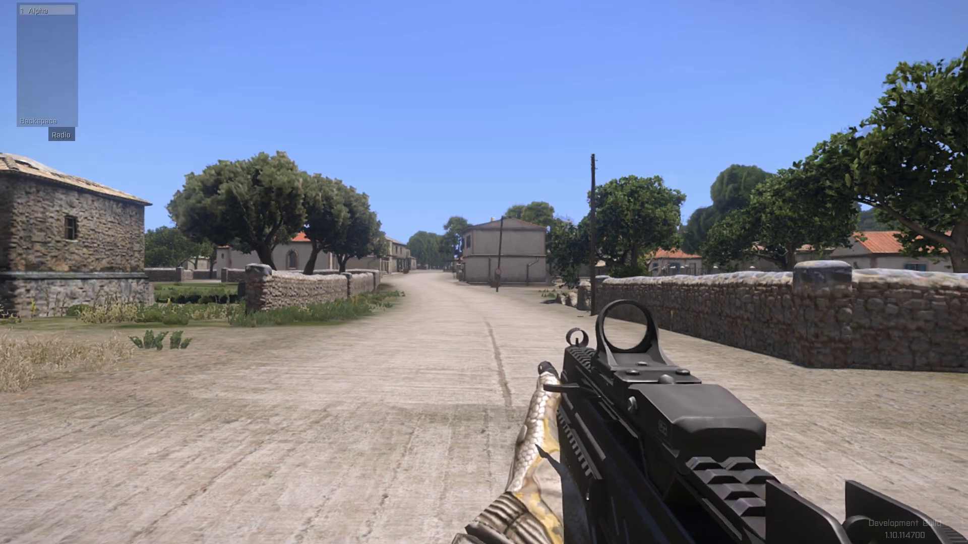
key("1")
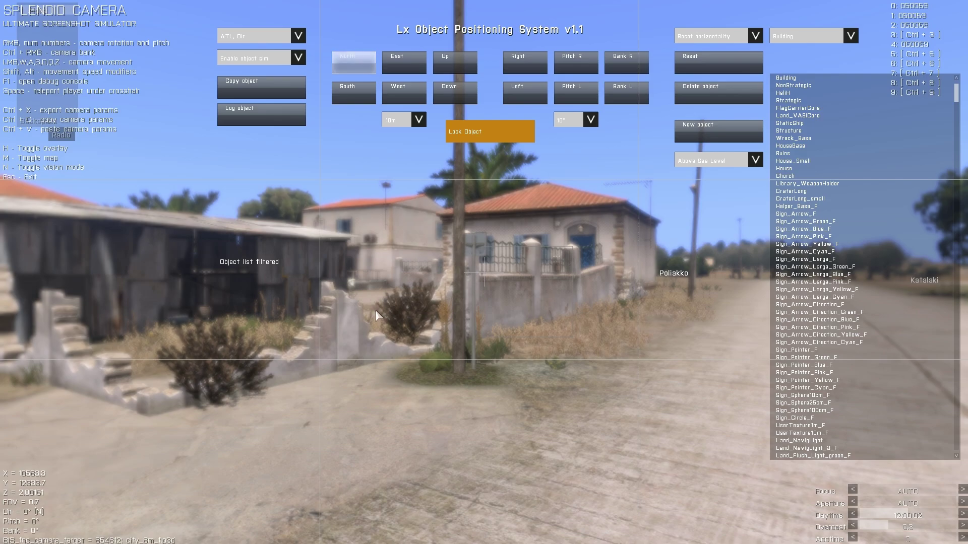
Step: Fly the camera around the player and along the road to the roadside stone wall
right_click_drag(375, 311, 606, 340)
key("s")
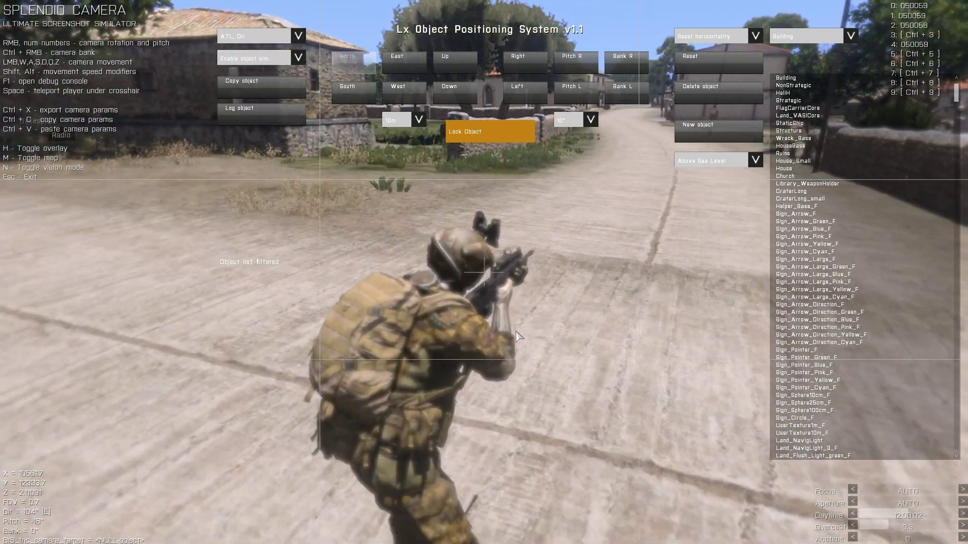
key("w")
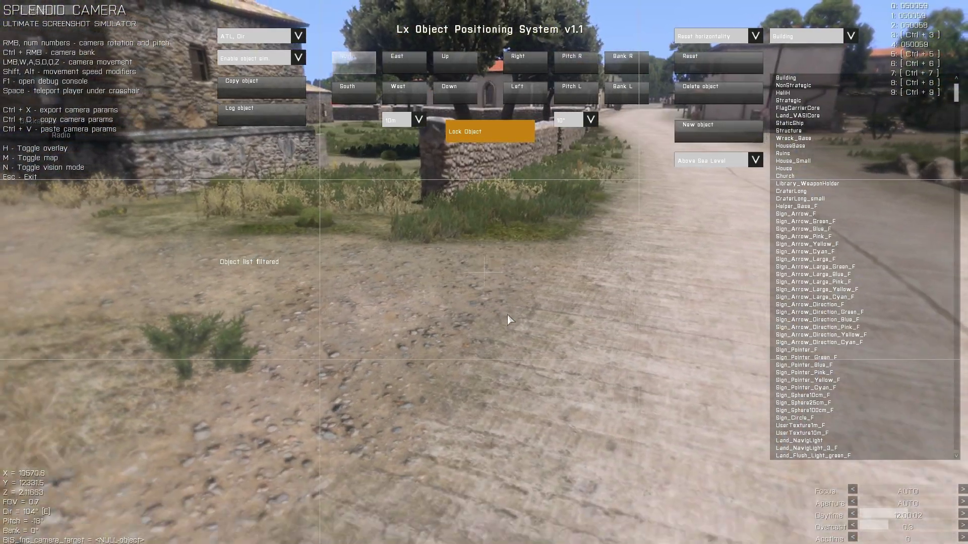
key("s")
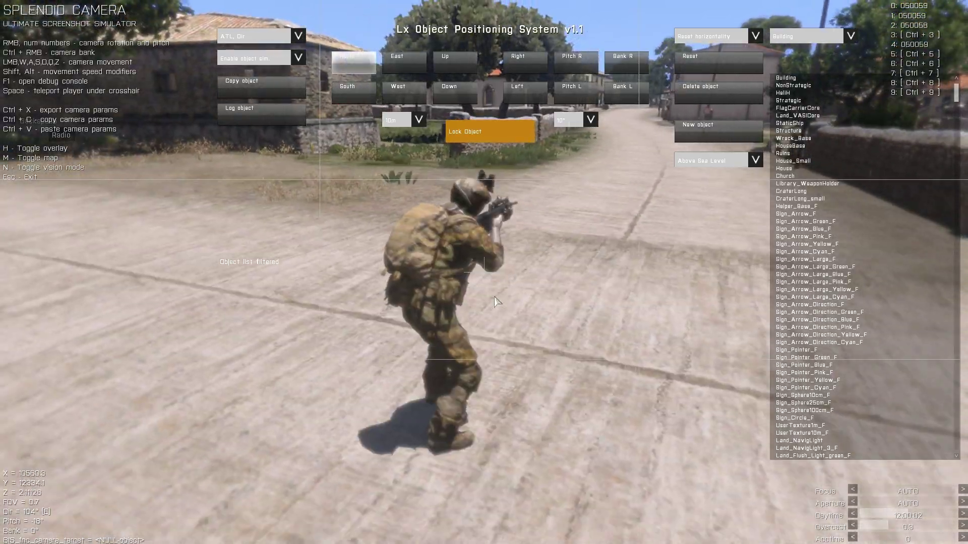
right_click_drag(508, 320, 539, 284)
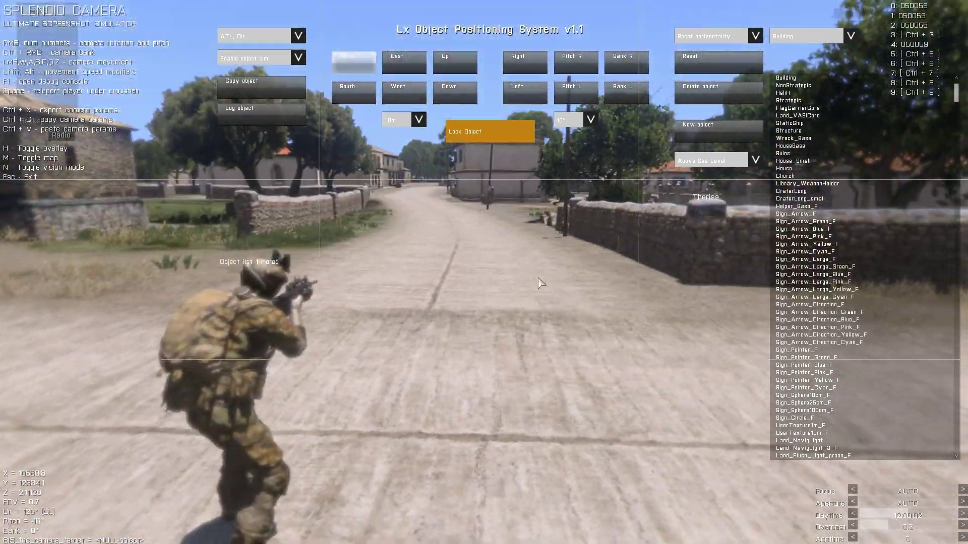
key("w")
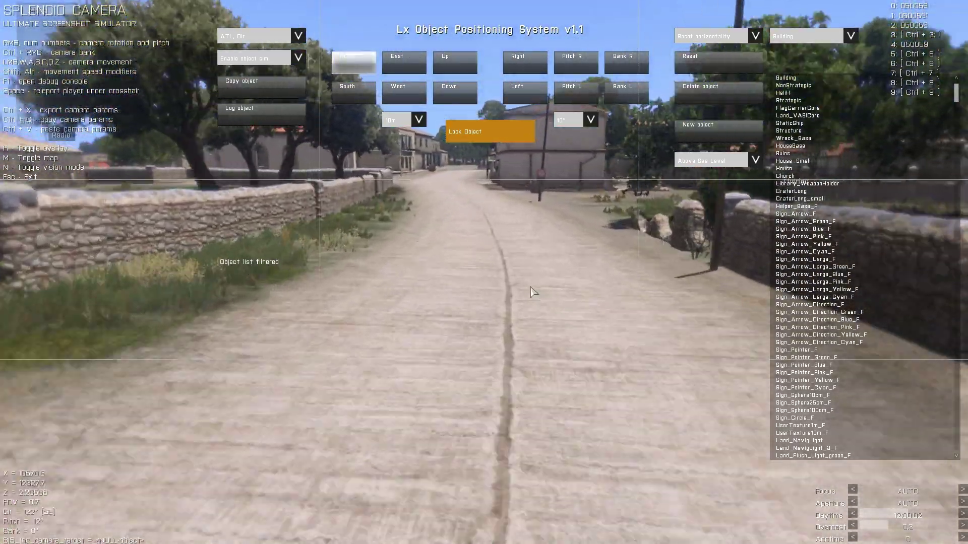
key("w")
key("a")
right_click_drag(537, 289, 546, 286)
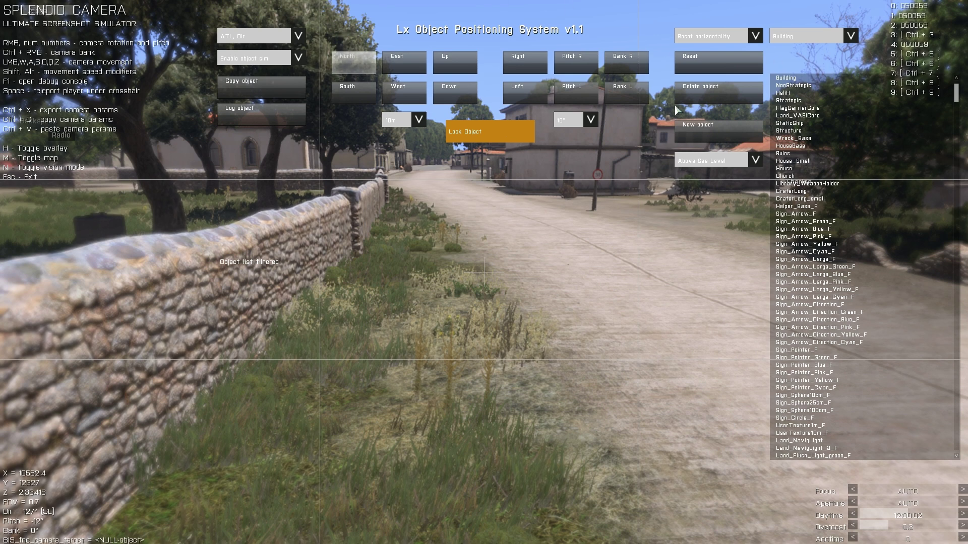
Step: Filter the object list to land vehicles and create an O_MRAP_02_hmg_F on the road beside the stone wall
left_click(849, 39)
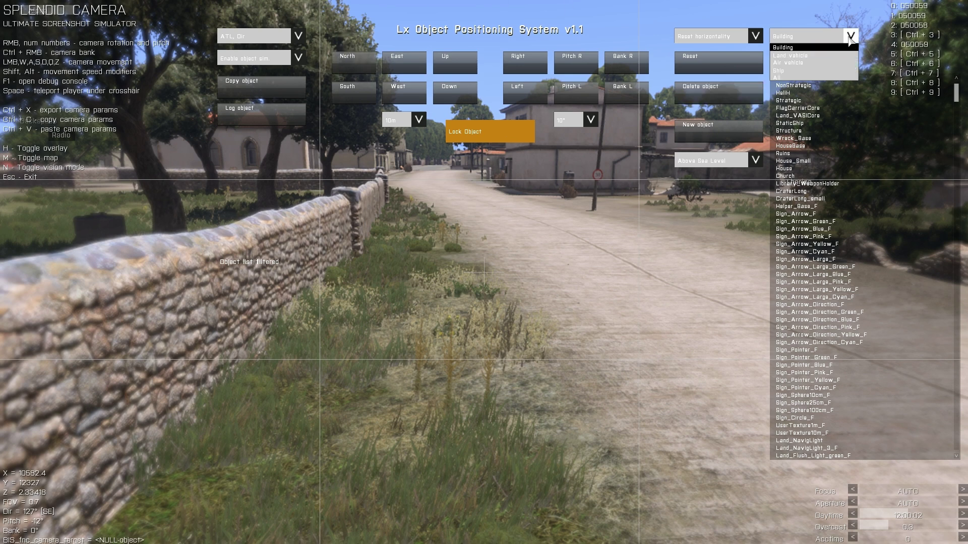
left_click(813, 57)
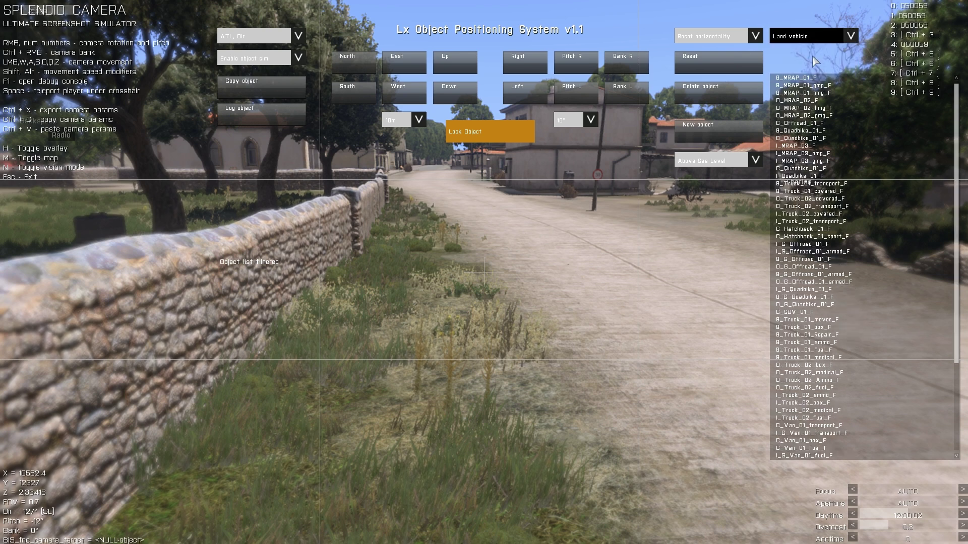
left_click(807, 101)
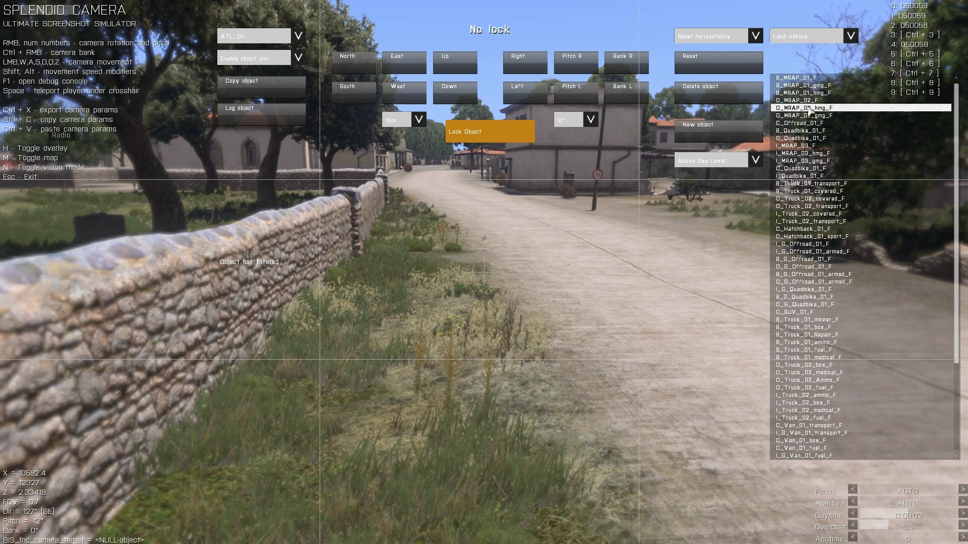
left_click(699, 131)
right_click_drag(506, 197, 507, 211)
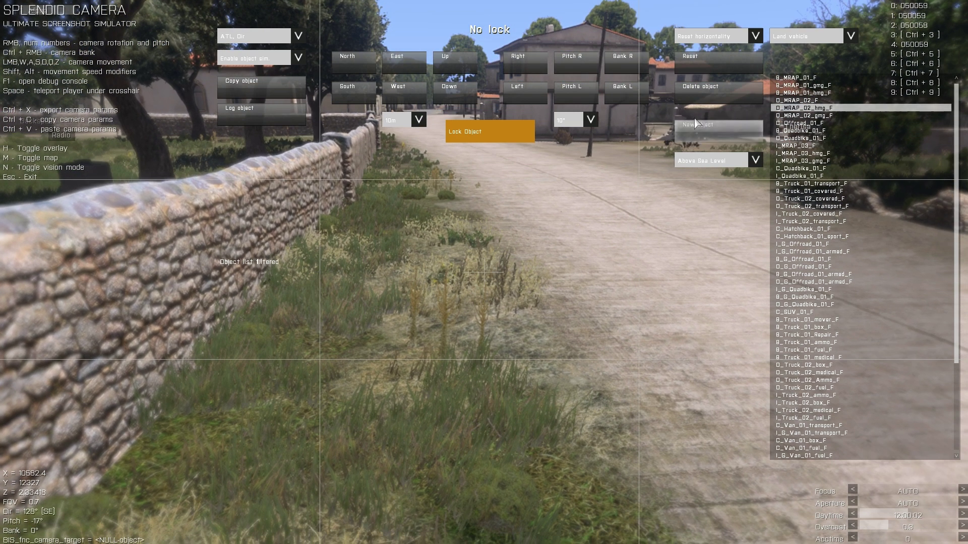
left_click(702, 130)
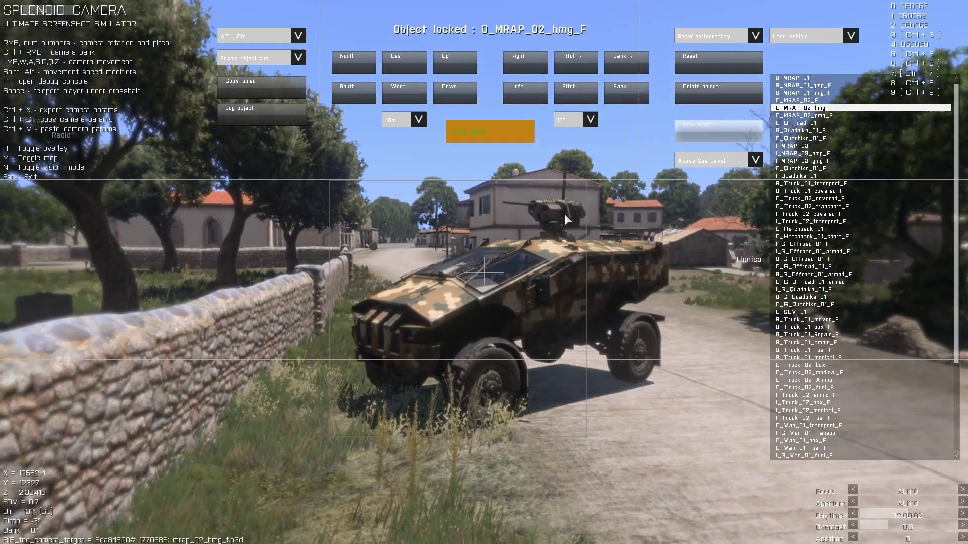
Step: Try rotating the MRAP left and back right in 10° increments, viewing it from above the road
key("d")
right_click_drag(565, 214, 529, 236)
key("w")
key("q")
key("s")
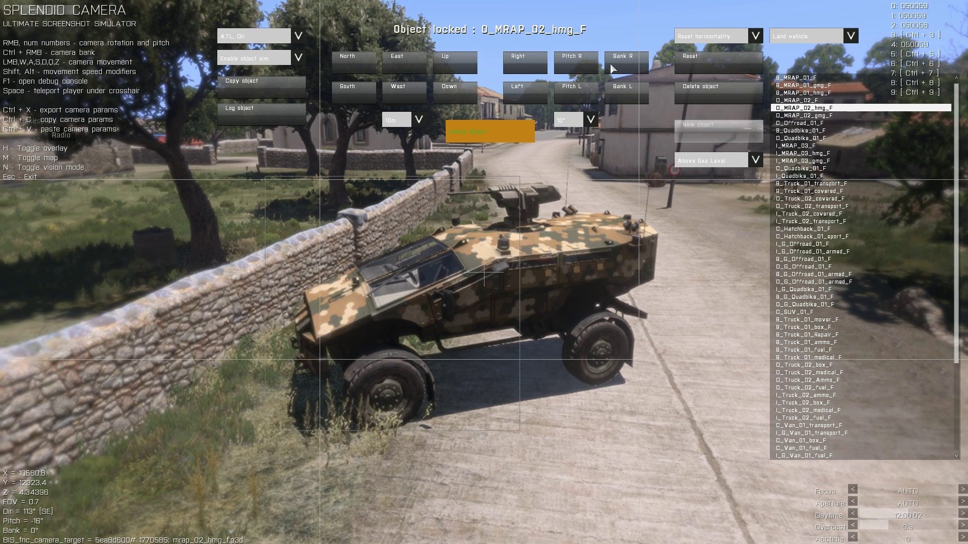
left_click(524, 92)
left_click(525, 92)
left_click(522, 87)
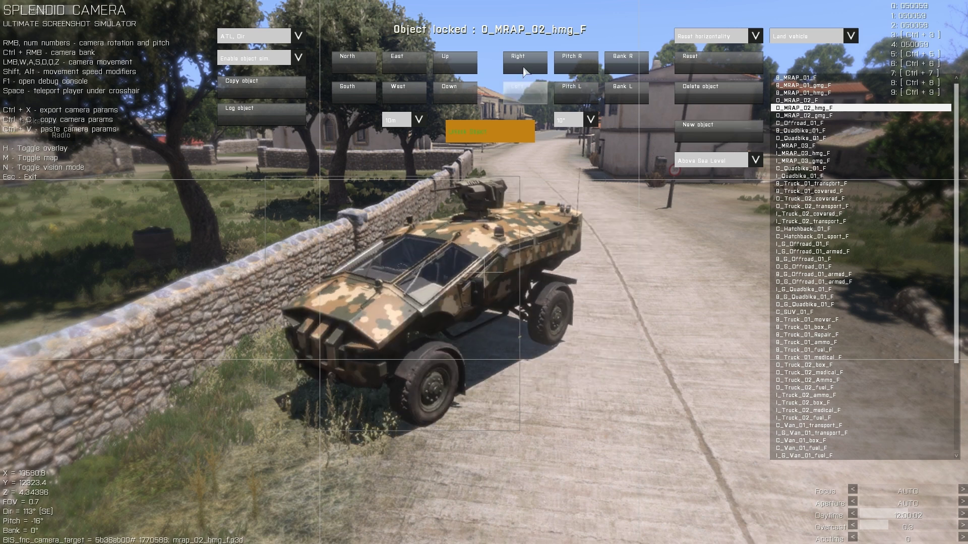
left_click(525, 69)
left_click(524, 69)
Step: Try pitching and banking the MRAP left and back right by 10° each
left_click(577, 90)
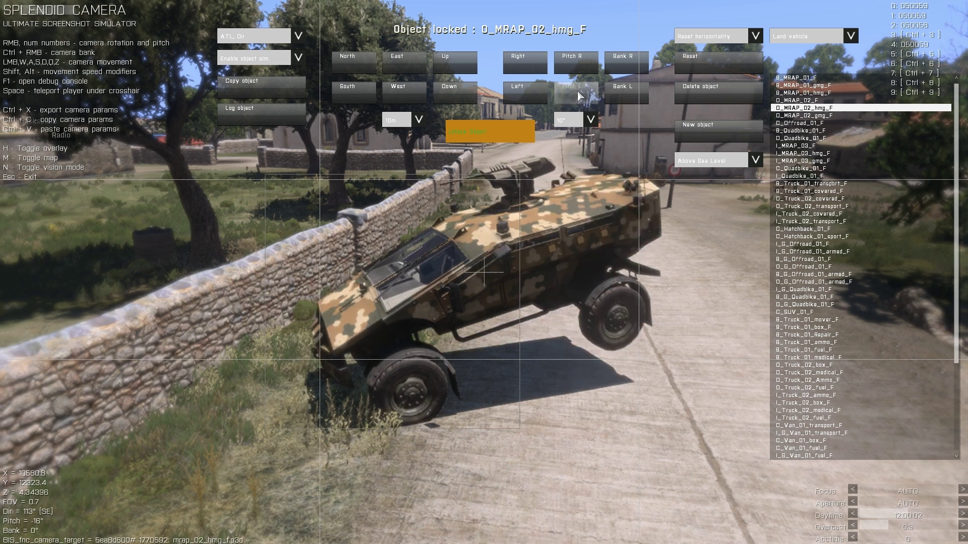
left_click(576, 63)
left_click(625, 90)
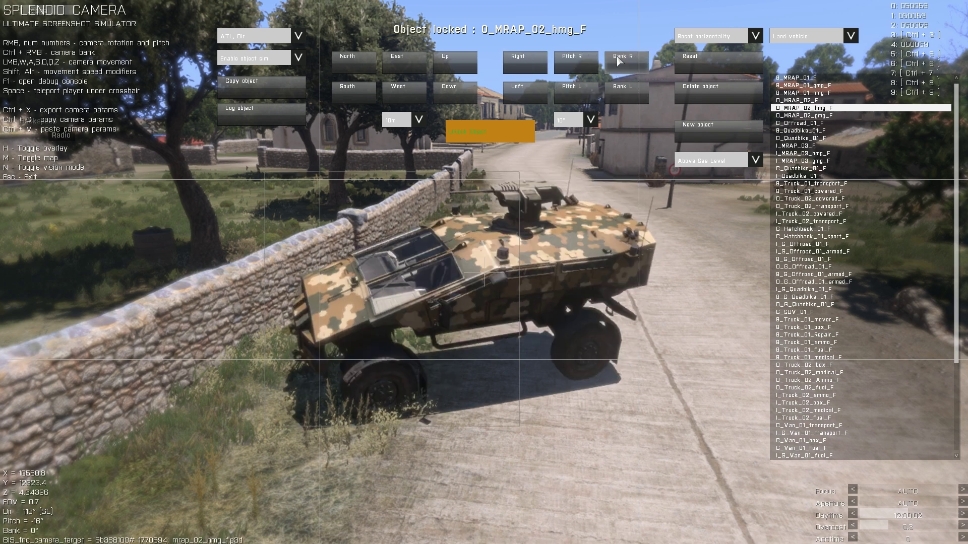
left_click(625, 63)
Step: Rotate the MRAP right in 10° increments until its front faces down the road alongside the stone wall
left_click(516, 58)
left_click(516, 59)
left_click(516, 58)
left_click(516, 59)
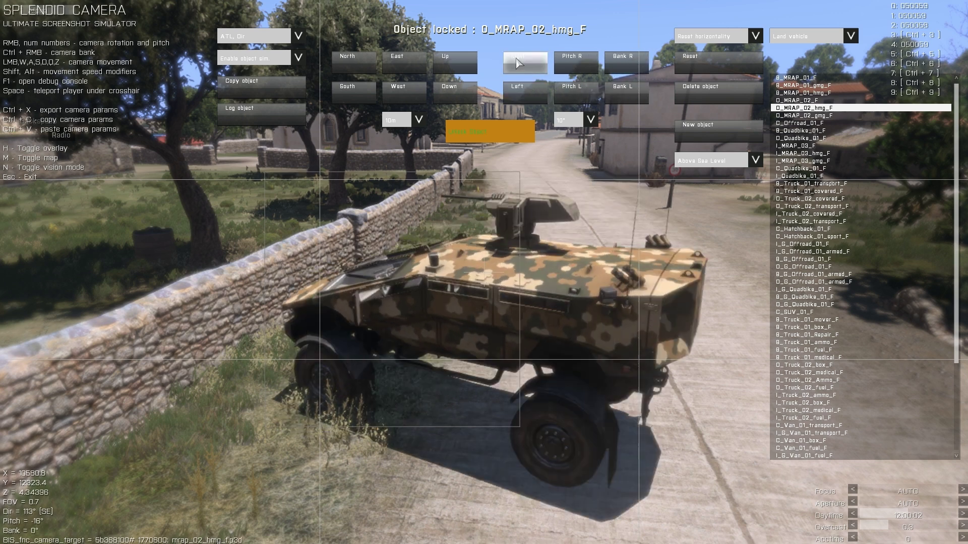
left_click(516, 59)
left_click(516, 58)
left_click(516, 59)
left_click(516, 58)
left_click(516, 58)
left_click(516, 59)
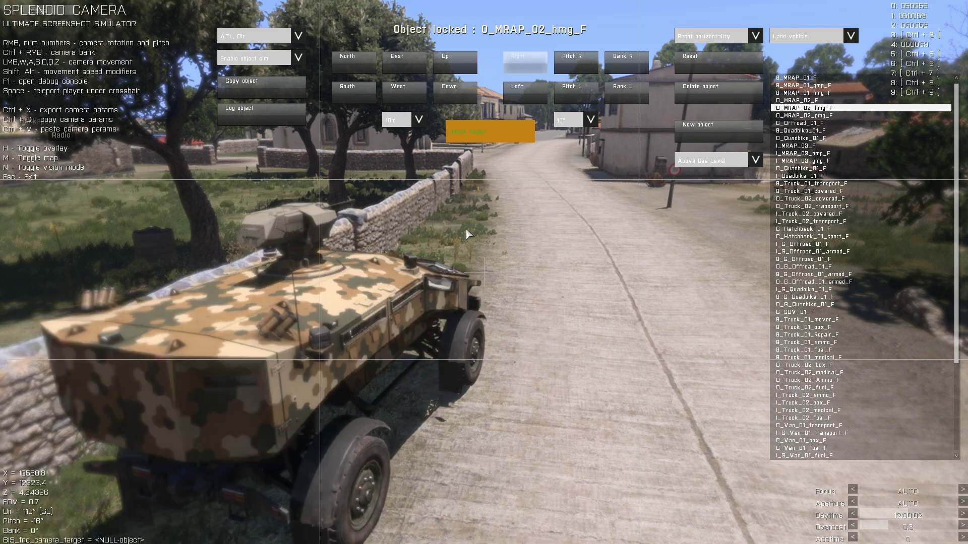
Step: Set the rotation increment to 1° and rotate the MRAP slightly left to line it up with the wall
right_click_drag(465, 227, 499, 225)
key("a")
key("s")
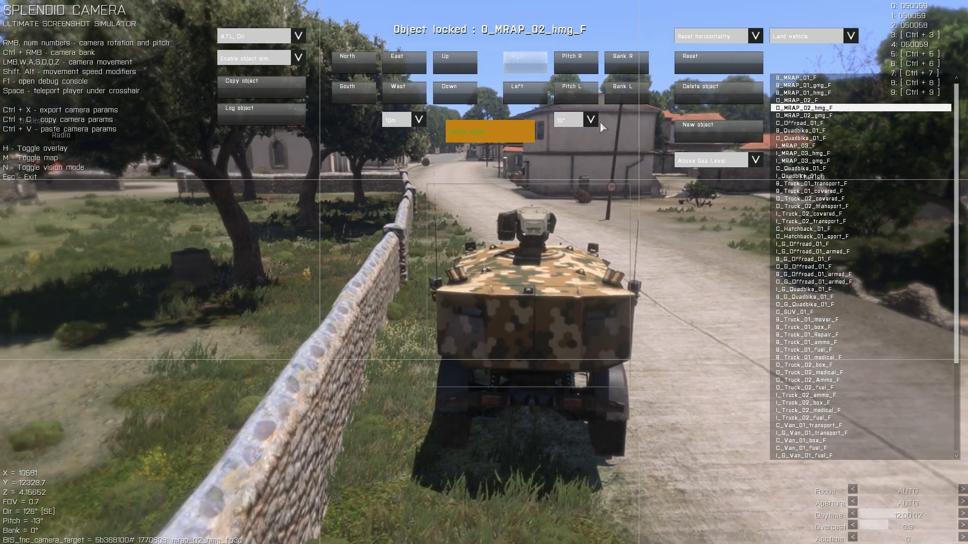
left_click(589, 122)
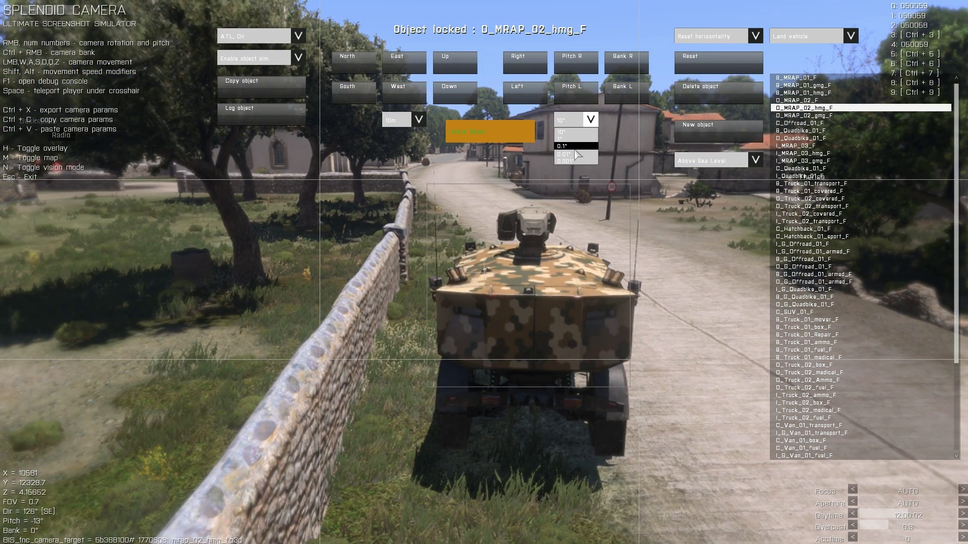
left_click(574, 139)
left_click(532, 90)
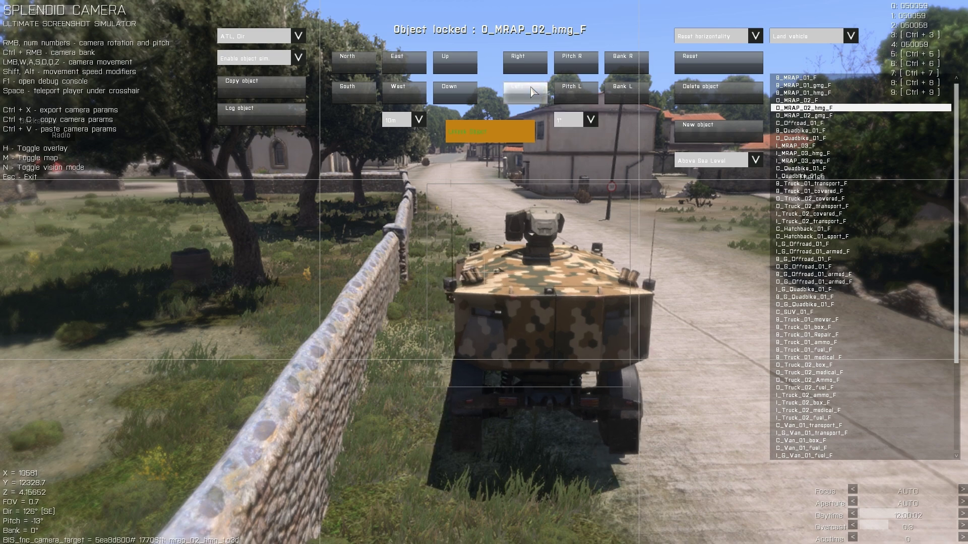
left_click(530, 87)
left_click(531, 88)
Step: Set the movement increment to 1 m and shift the MRAP south, north, east and west to park it close beside the wall
key("d")
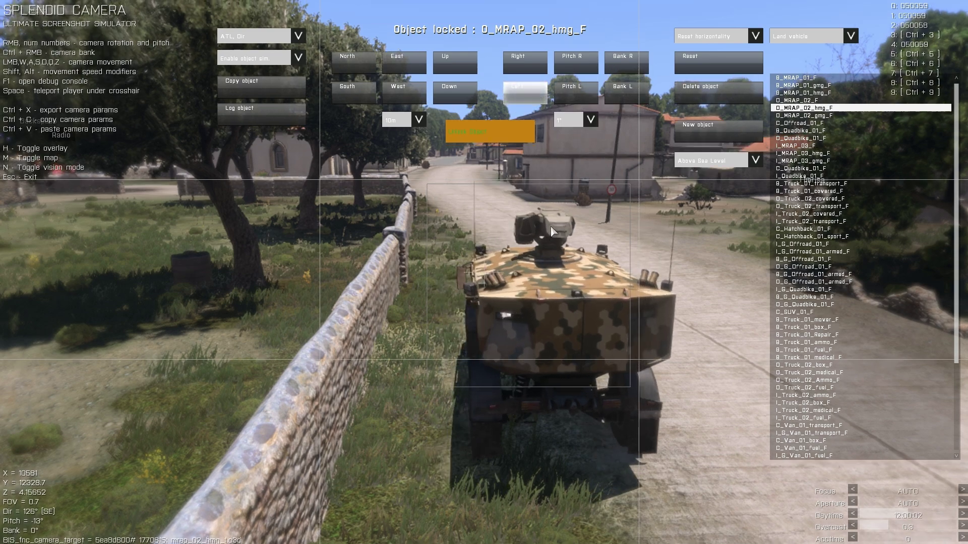
right_click_drag(572, 239, 544, 237)
key("w")
key("a")
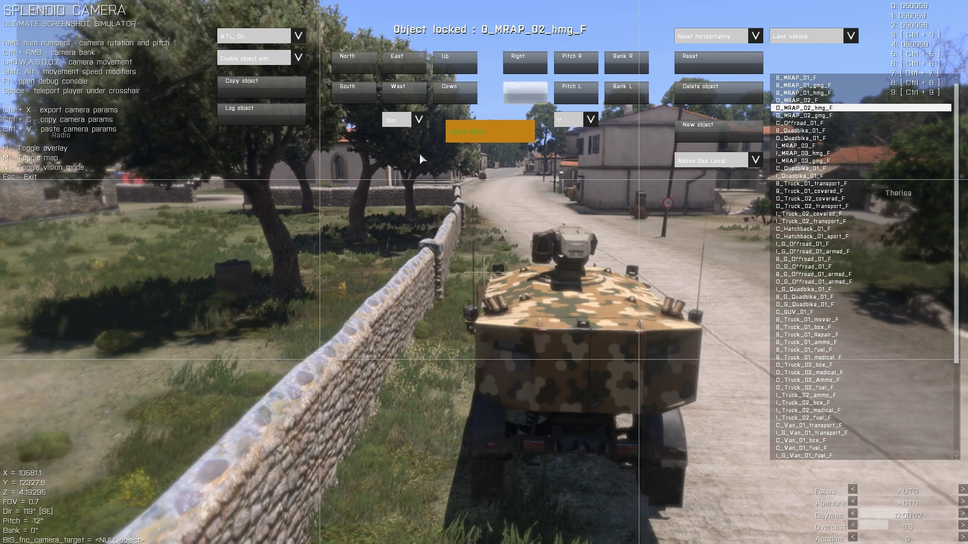
left_click(418, 119)
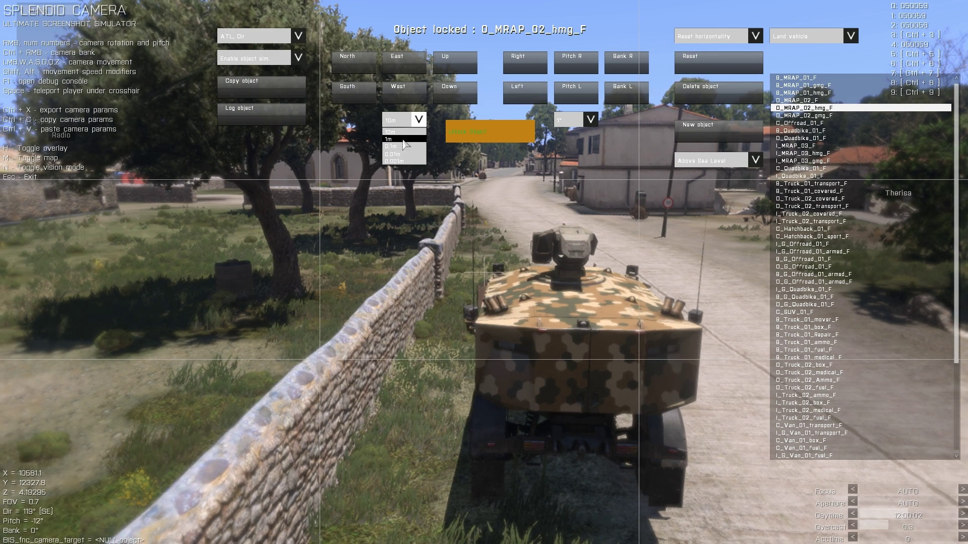
left_click(403, 140)
right_click_drag(447, 165, 476, 199)
key("a")
left_click(361, 91)
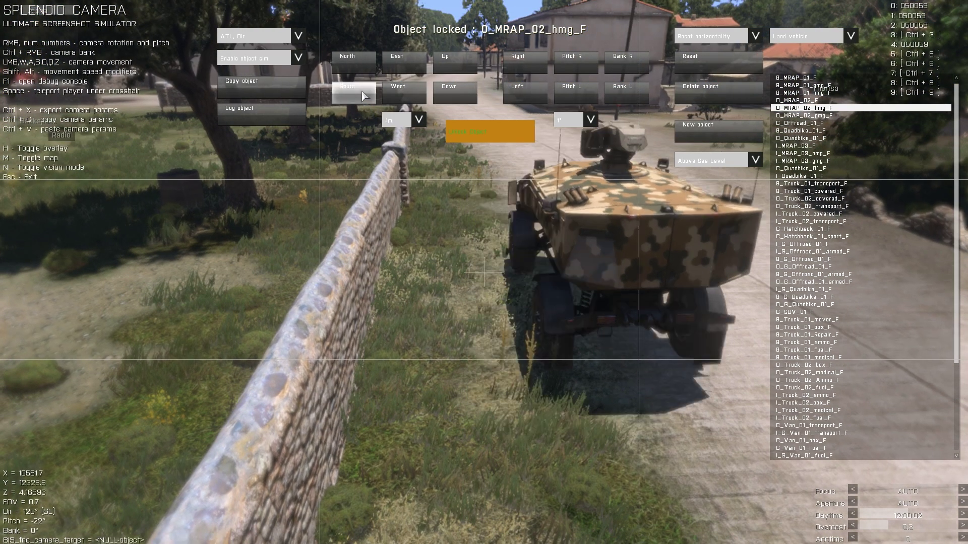
left_click(351, 59)
left_click(410, 64)
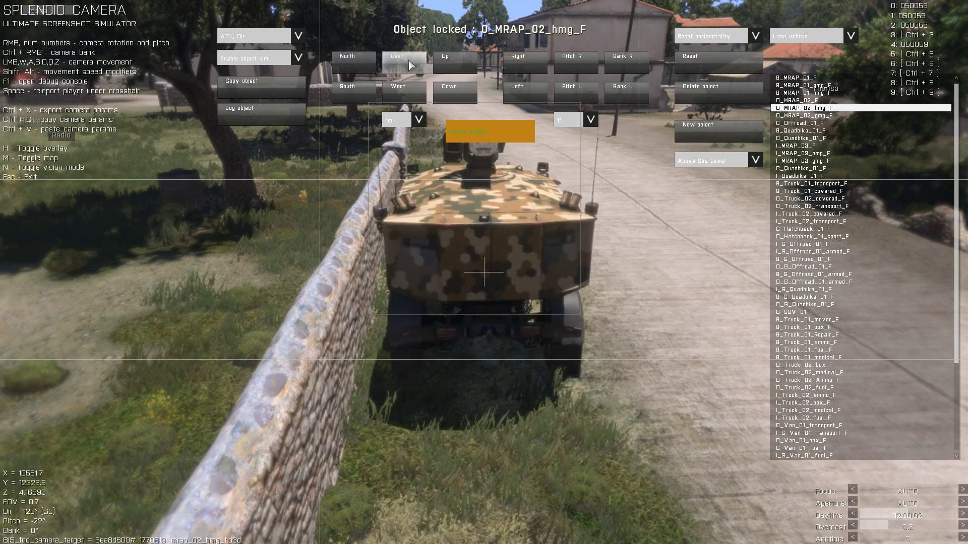
left_click(408, 60)
left_click(403, 91)
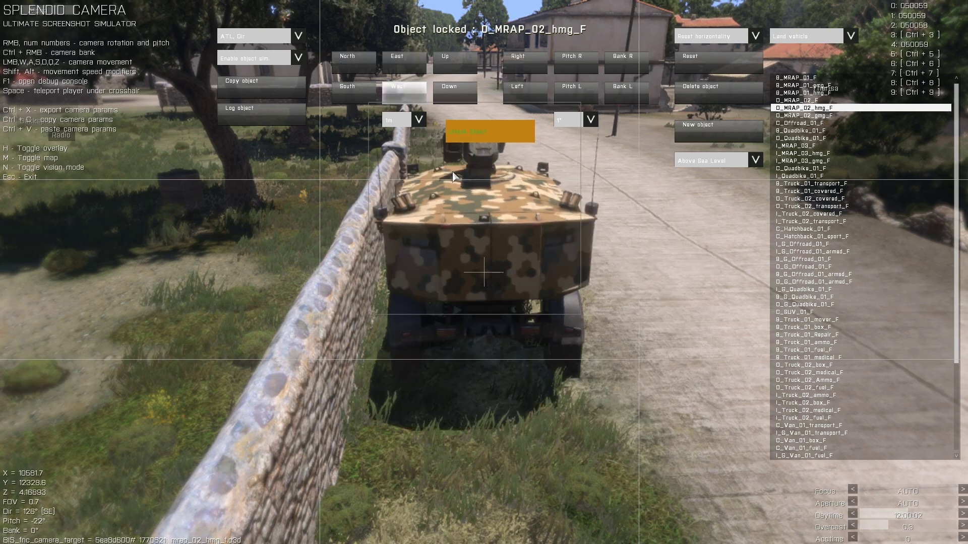
Step: Inspect the MRAP's wheels from the road side at ground level and pitch it left twice by 1°
key("d")
key("w")
right_click_drag(447, 179, 225, 136)
key("w")
key("z")
key("w")
key("a")
key("s")
key("d")
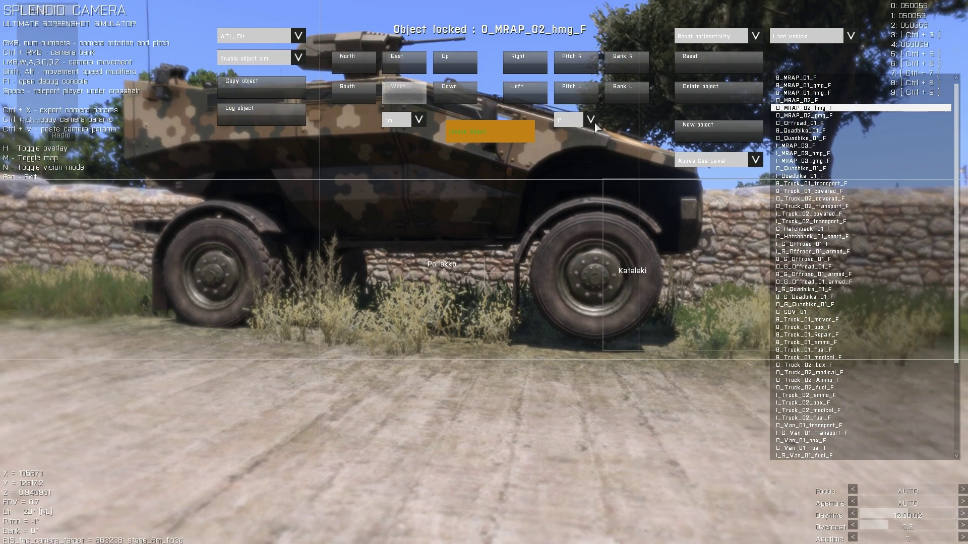
left_click(583, 93)
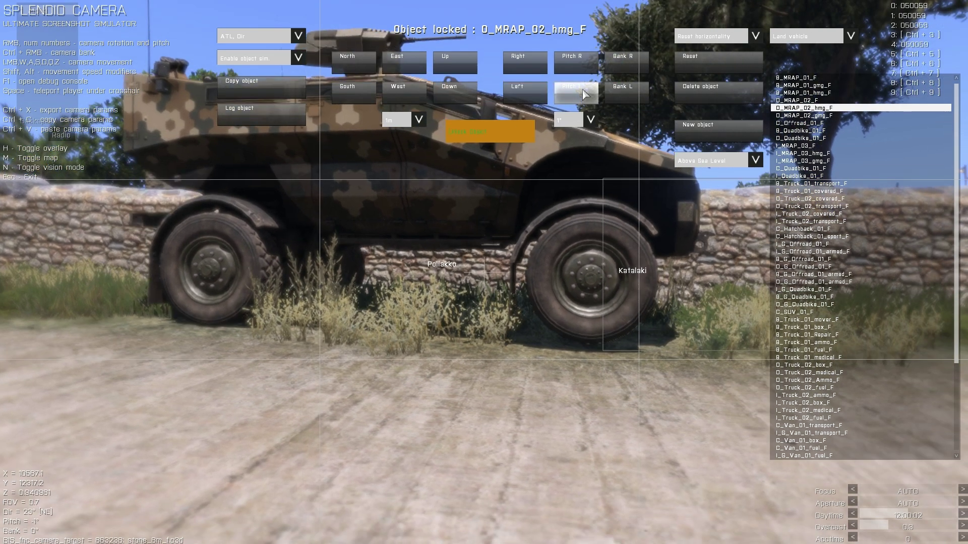
left_click(583, 93)
Step: Set the movement increment to 0.1 m and move the MRAP down one increment onto the ground
left_click(411, 121)
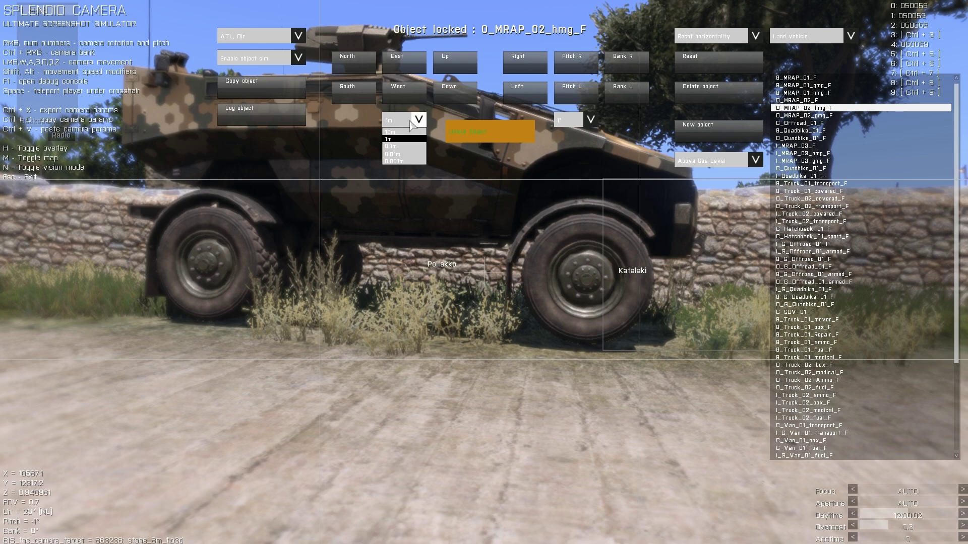
left_click(398, 146)
left_click(461, 93)
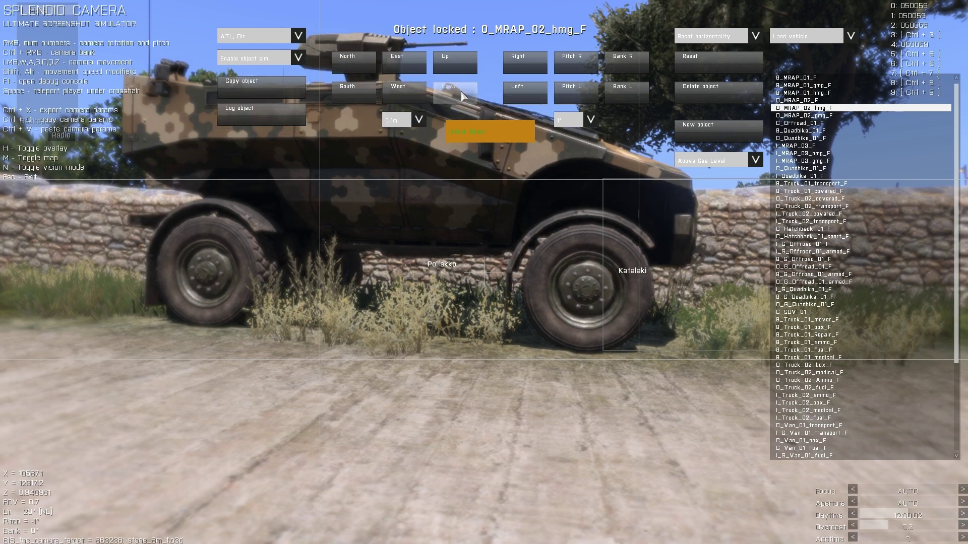
Step: Check the MRAP from above, copy its object placement code, and paste it into the location1 file in Notepad
right_click_drag(386, 216, 444, 256)
key("s")
key("q")
key("s")
key("w")
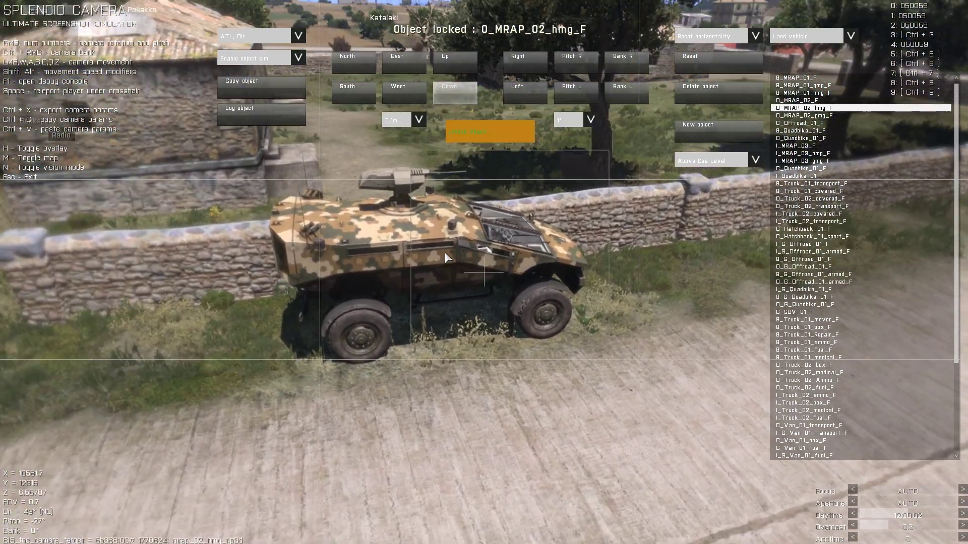
left_click(278, 92)
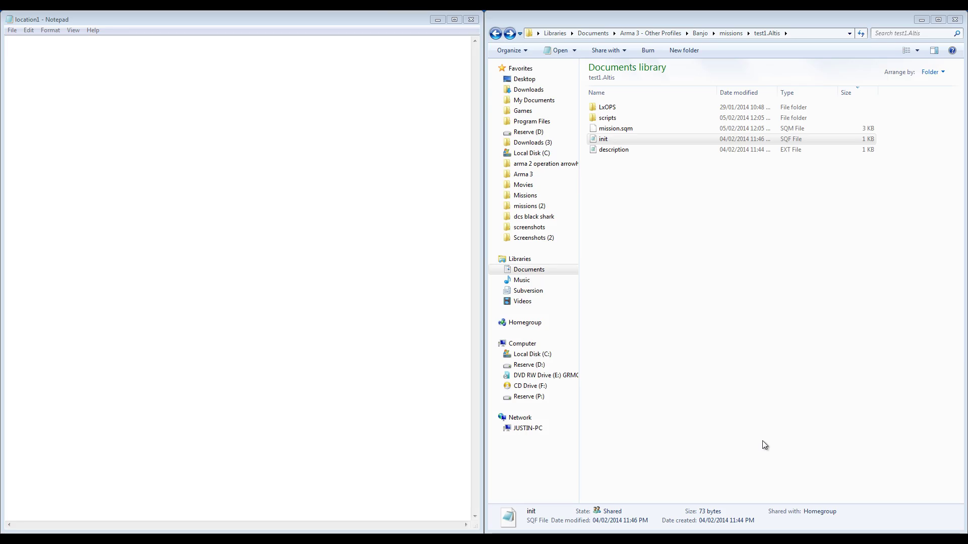
key("alt+Tab")
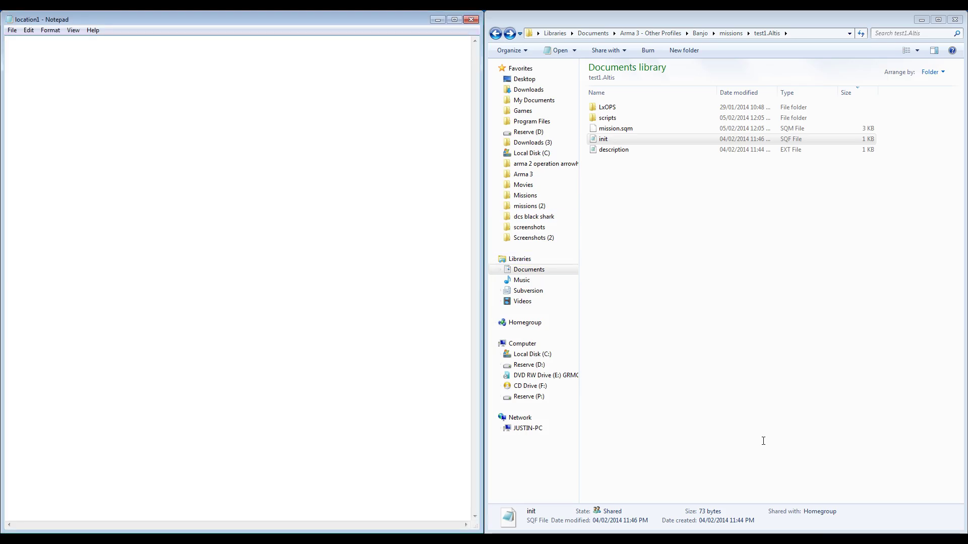
key("ctrl+v")
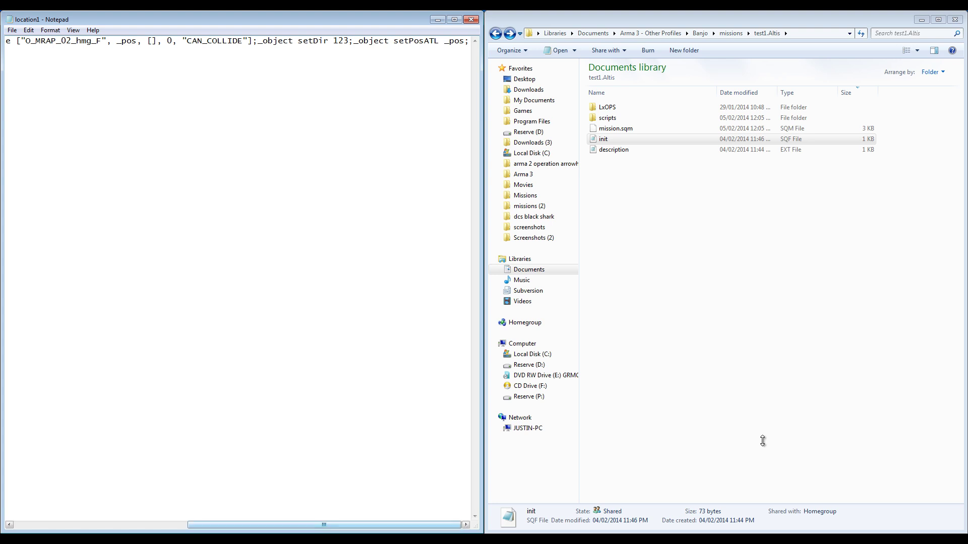
Step: Break the pasted code into separate lines for the _pos, createVehicle, setDir and setPosATL statements
key("ctrl+Left")
key("ctrl+Left")
key("ctrl+Left")
key("ctrl+Left")
key("ctrl+Left")
key("ctrl+Left")
key("ctrl+Left")
key("ctrl+Left")
key("ctrl+Left")
key("ctrl+Left")
key("ctrl+Left")
key("ctrl+Left")
key("ctrl+Left")
key("ctrl+Left")
key("ctrl+Left")
key("ctrl+Left")
key("ctrl+Left")
key("ctrl+Left")
key("ctrl+Left")
key("ctrl+Left")
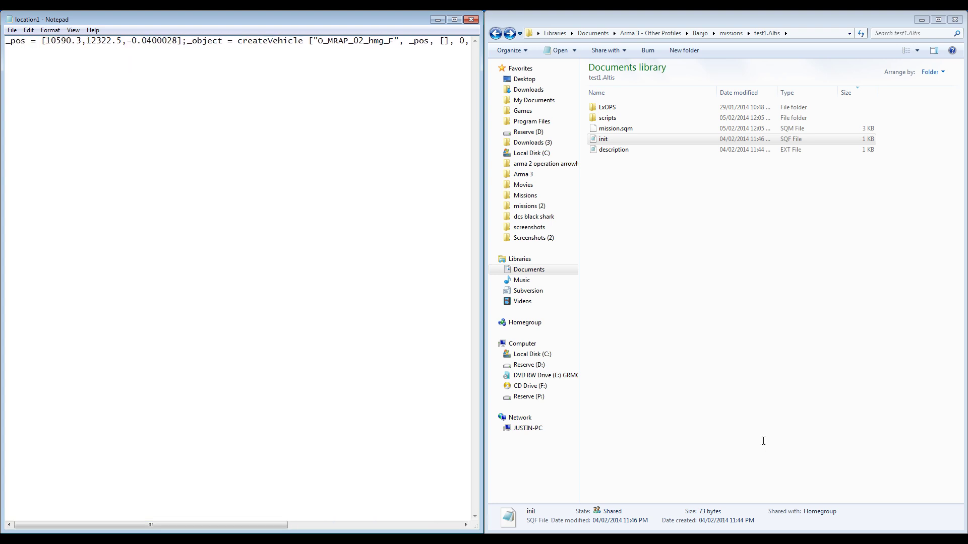
key("Return")
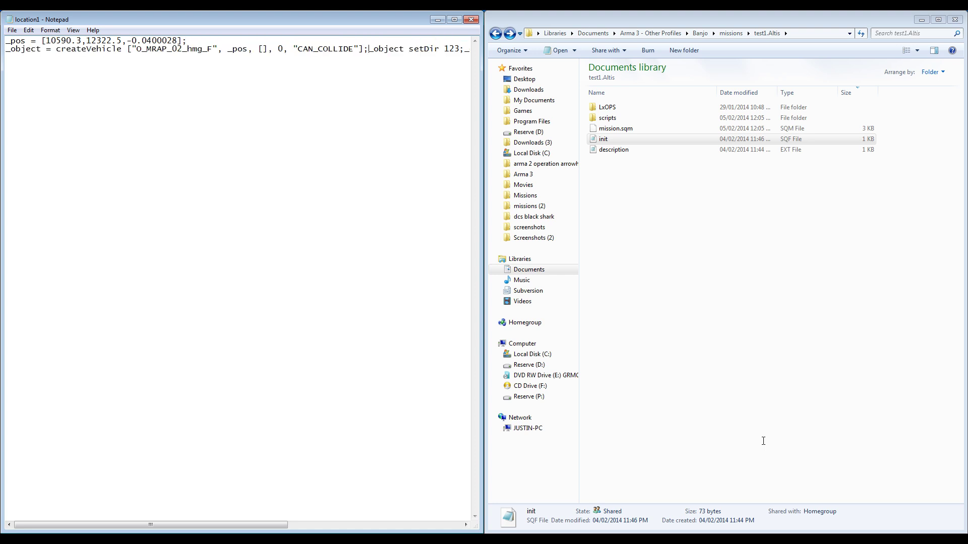
key("Return")
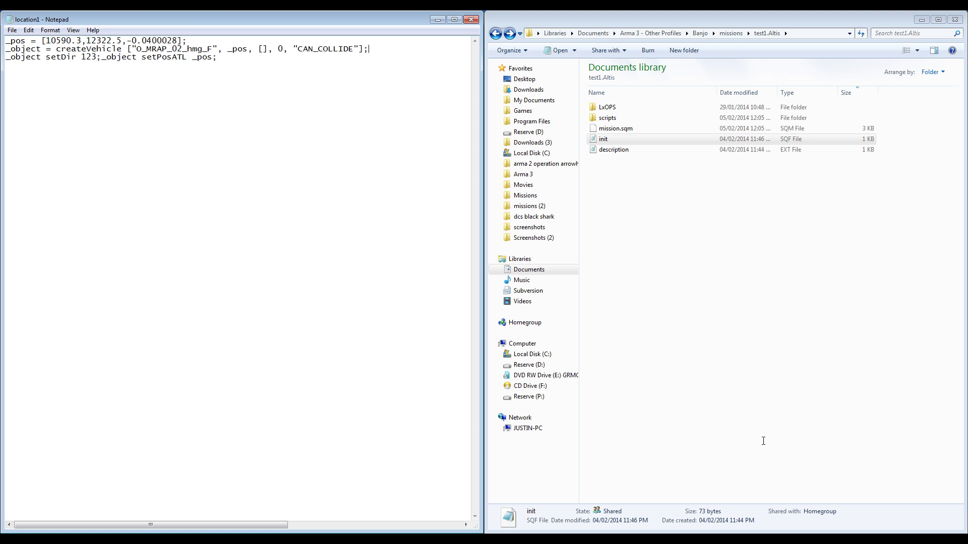
key("Return")
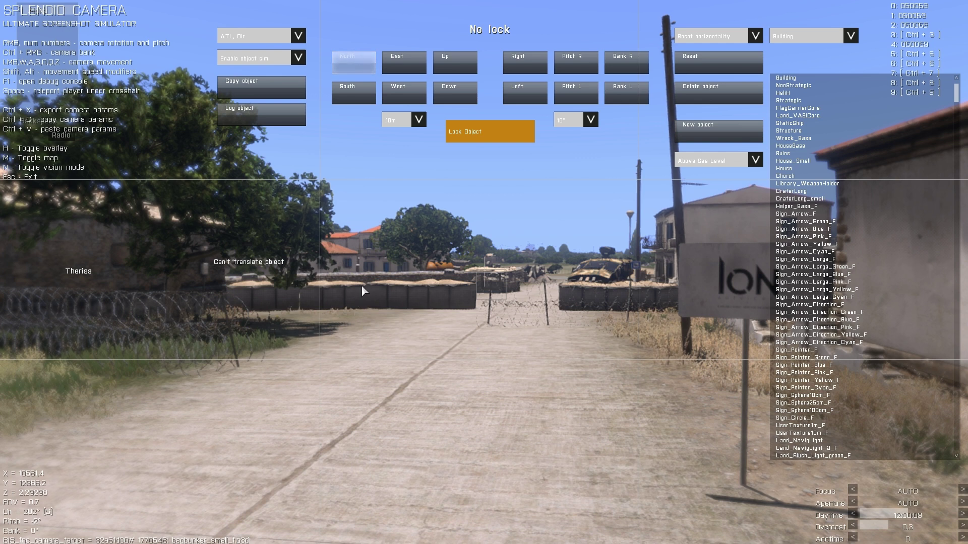
Step: Quit the Splendid Camera, restart the mission and walk through the area to check the scripted objects
key("Escape")
key("Escape")
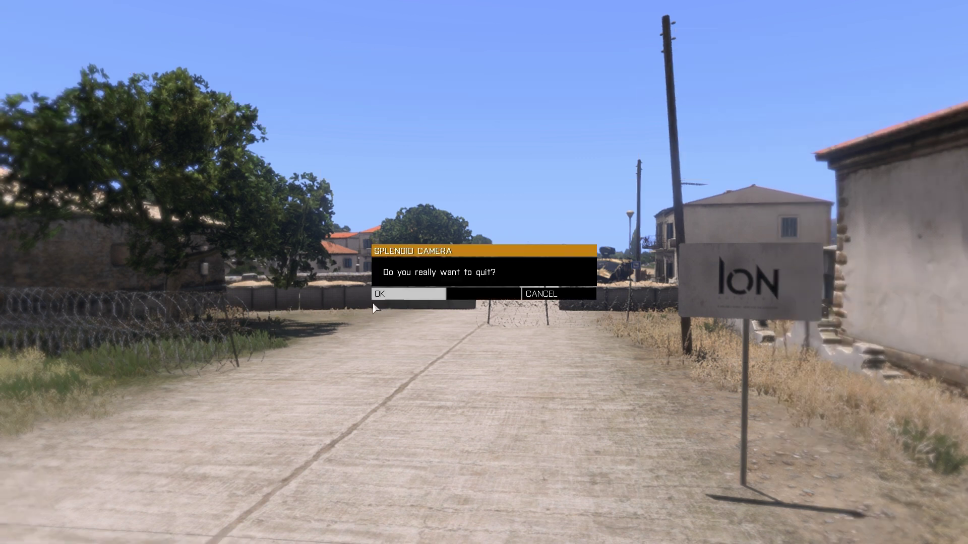
left_click(388, 296)
key("Escape")
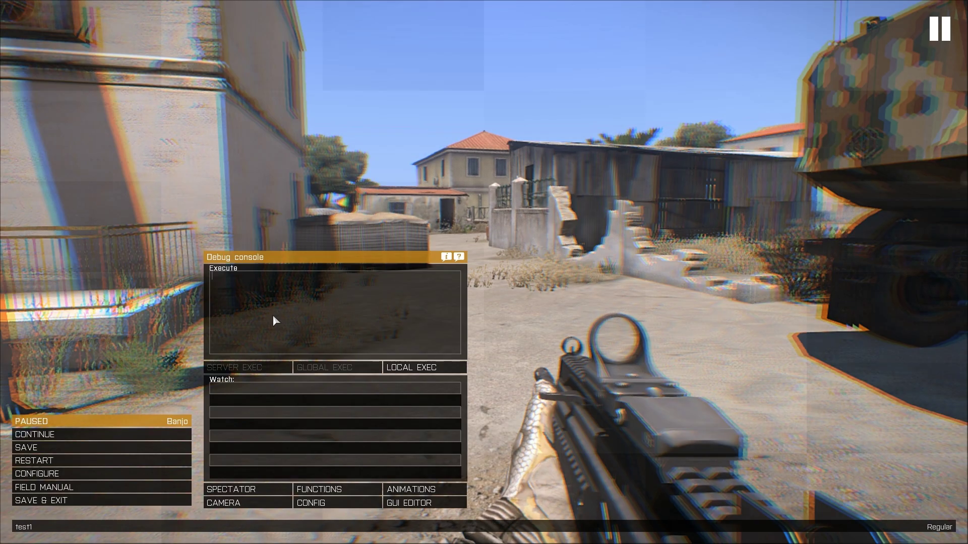
left_click(44, 461)
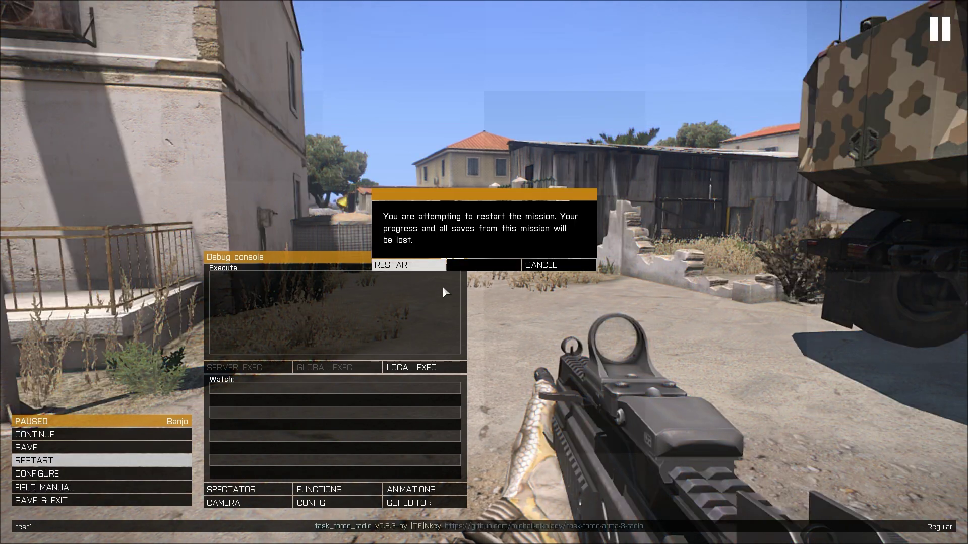
left_click(409, 266)
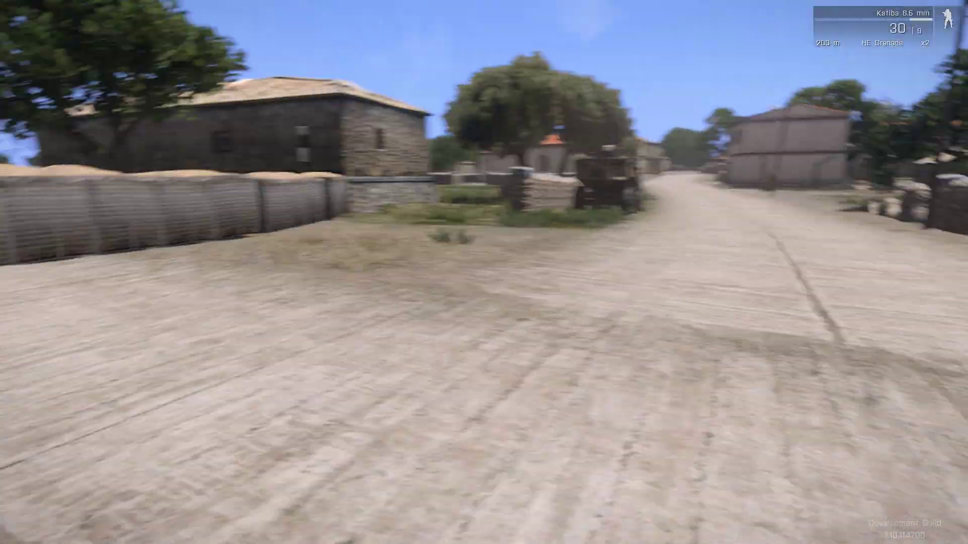
key("w")
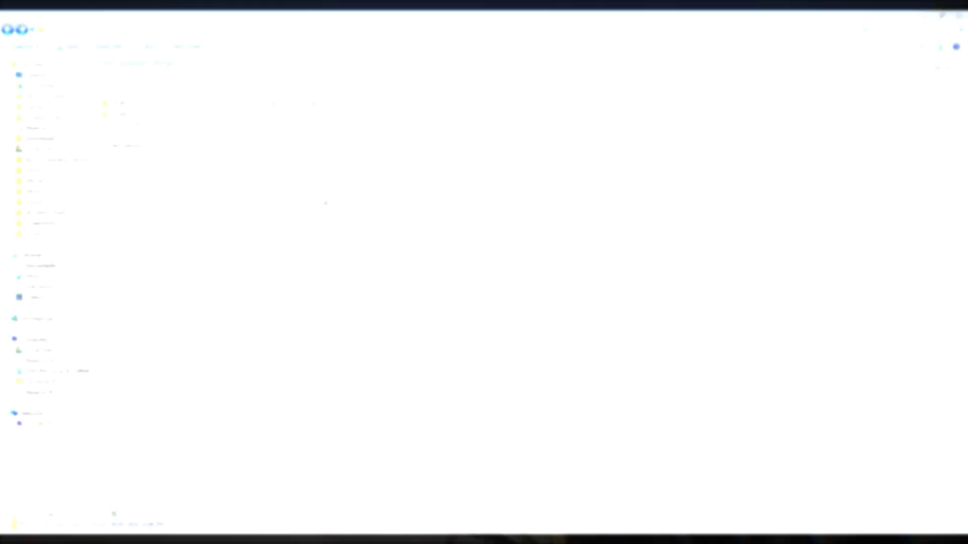
Step: Delete the #include "LxOPS\lxOPS_dlg.hpp" line from the description file in the test1.Altis mission folder and save the file
double_click(122, 146)
left_click_drag(326, 218, 50, 191)
right_click(132, 162)
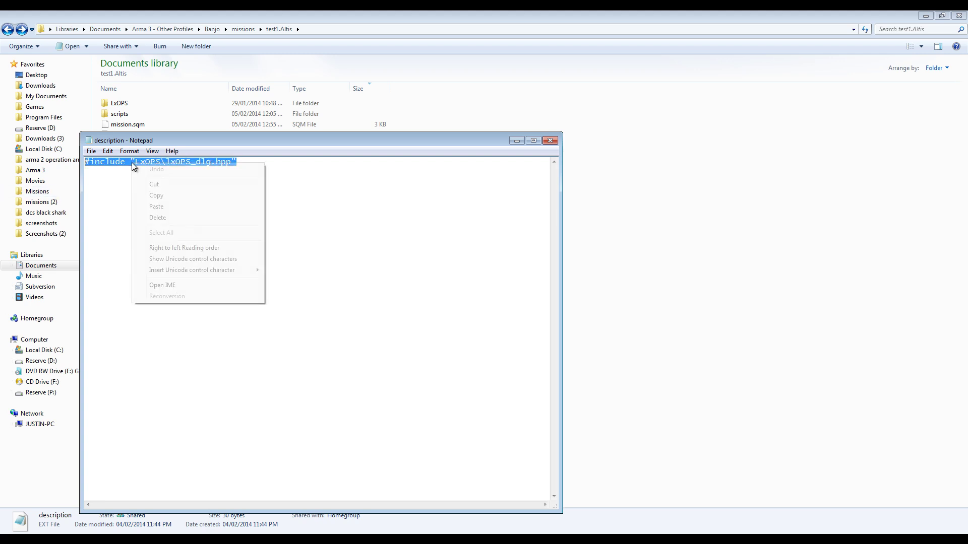
left_click(157, 217)
left_click(92, 150)
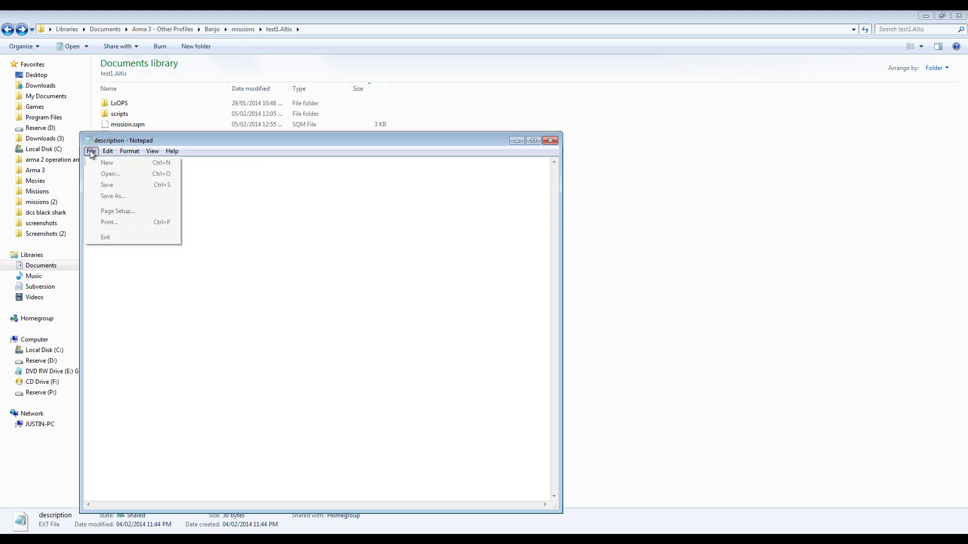
left_click(107, 185)
left_click(550, 141)
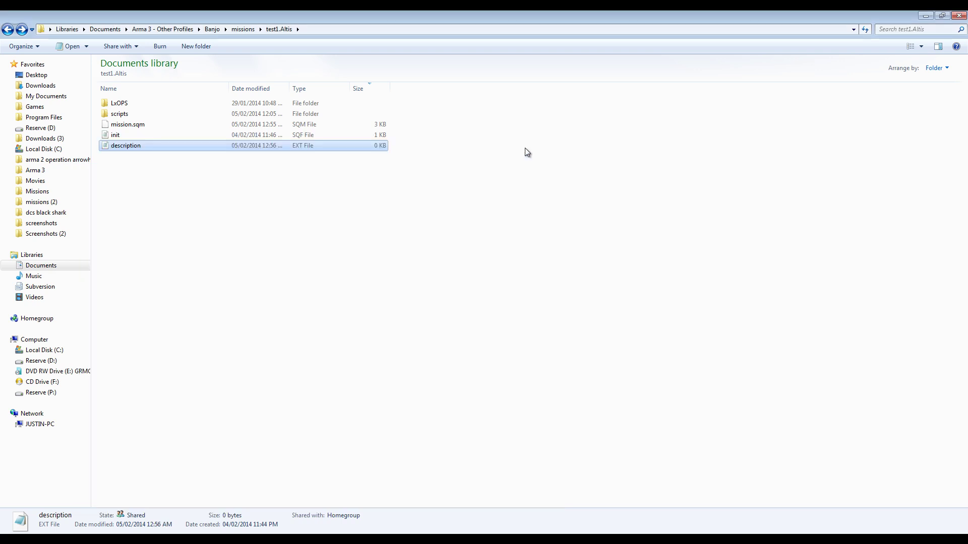
Step: Check the init file and the scripts folder, and delete the LxOPS folder from the test1.Altis mission folder
double_click(122, 135)
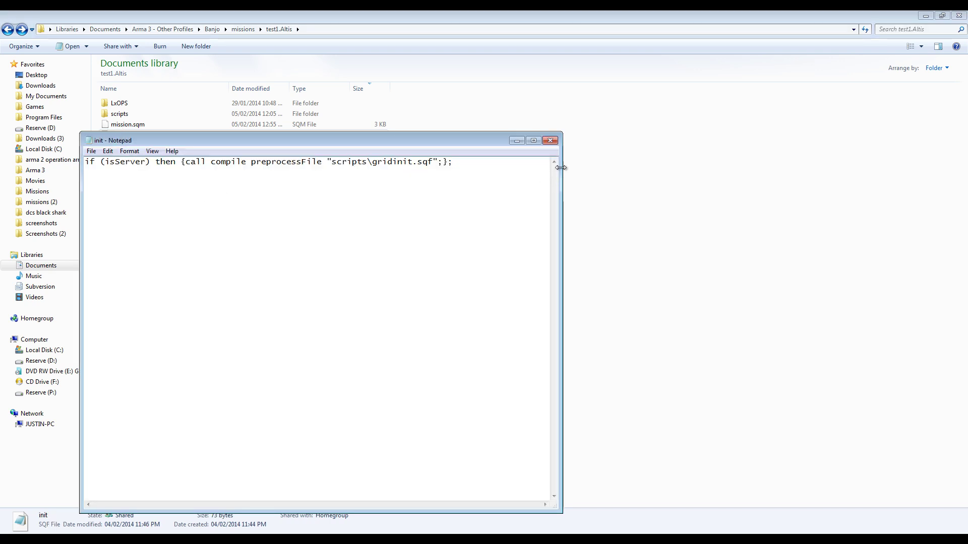
left_click(550, 141)
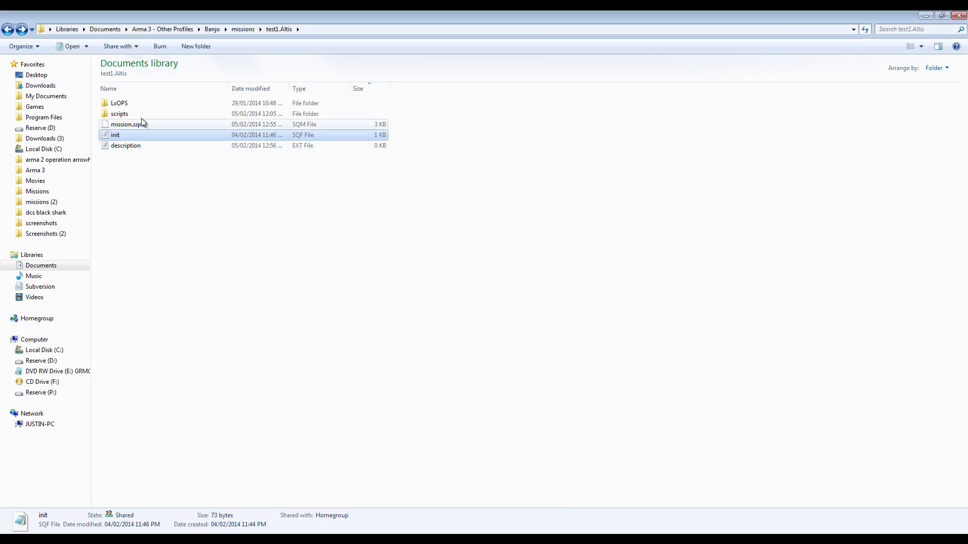
double_click(120, 114)
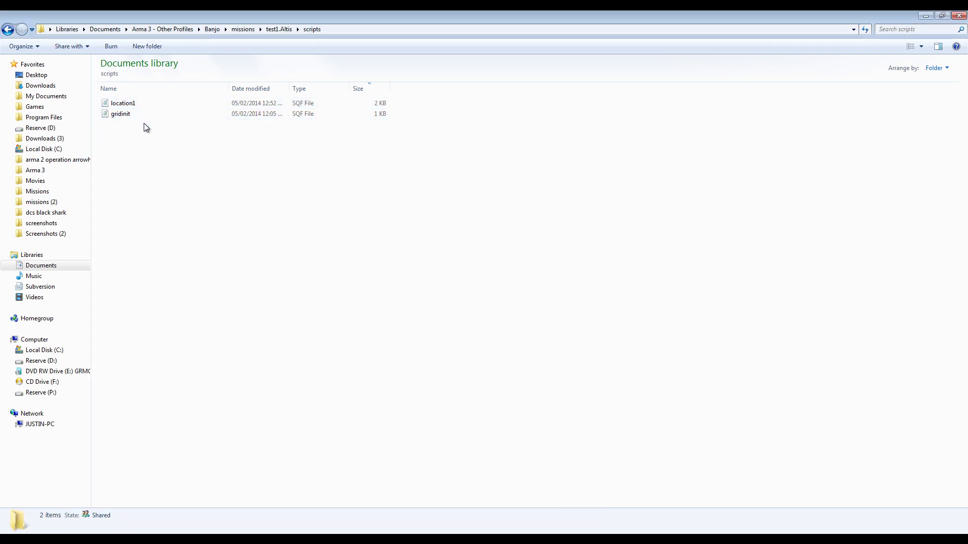
key("BackSpace")
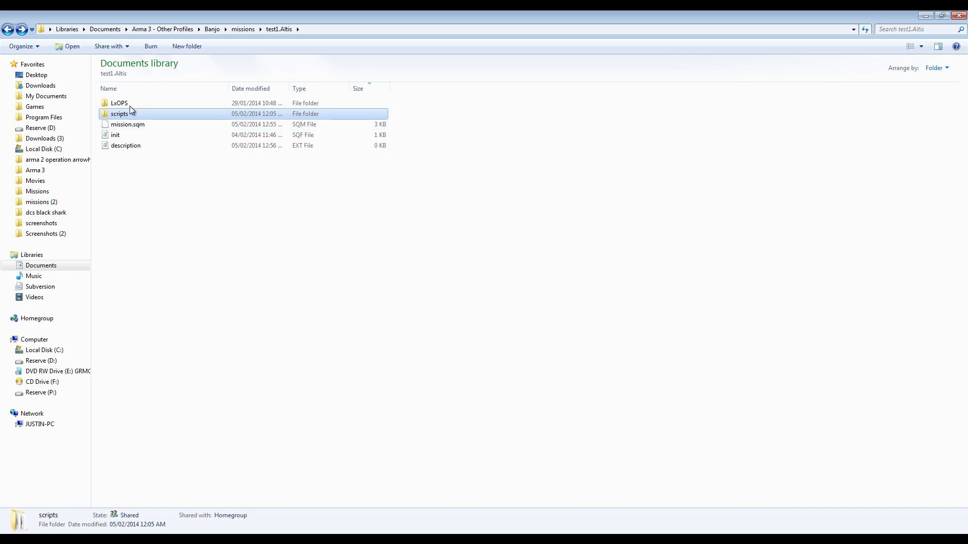
right_click(126, 104)
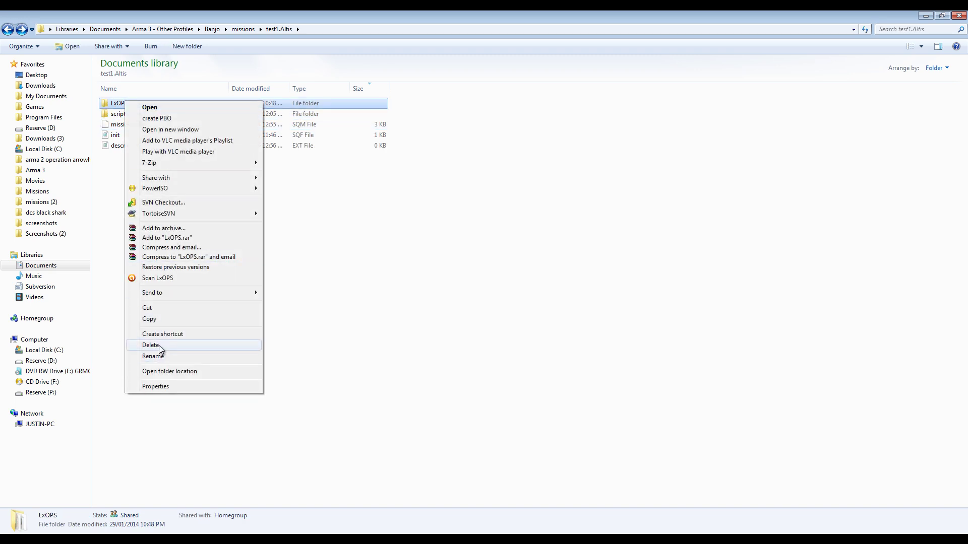
left_click(167, 344)
left_click(523, 319)
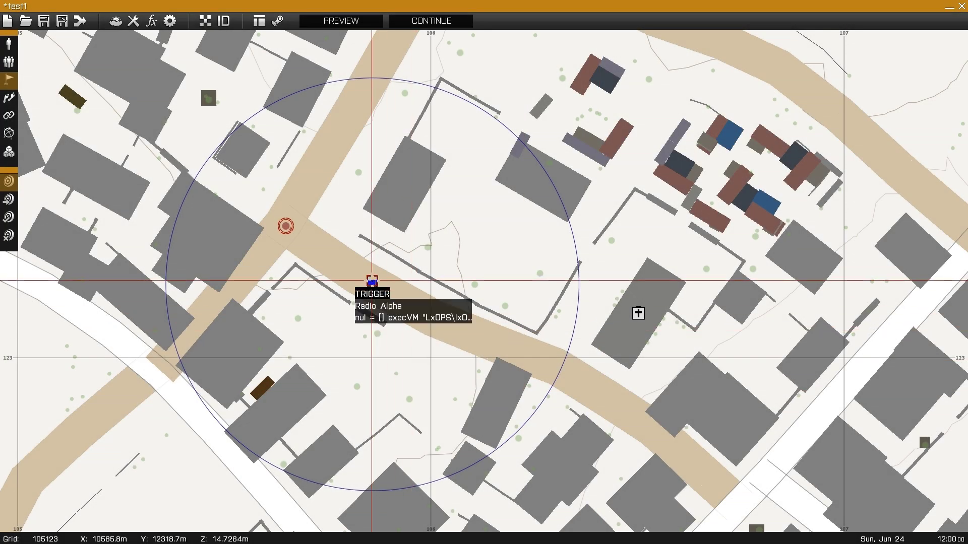
Step: Delete the Radio Alpha trigger that runs the LxOPS script from the editor map and save the mission
key("Delete")
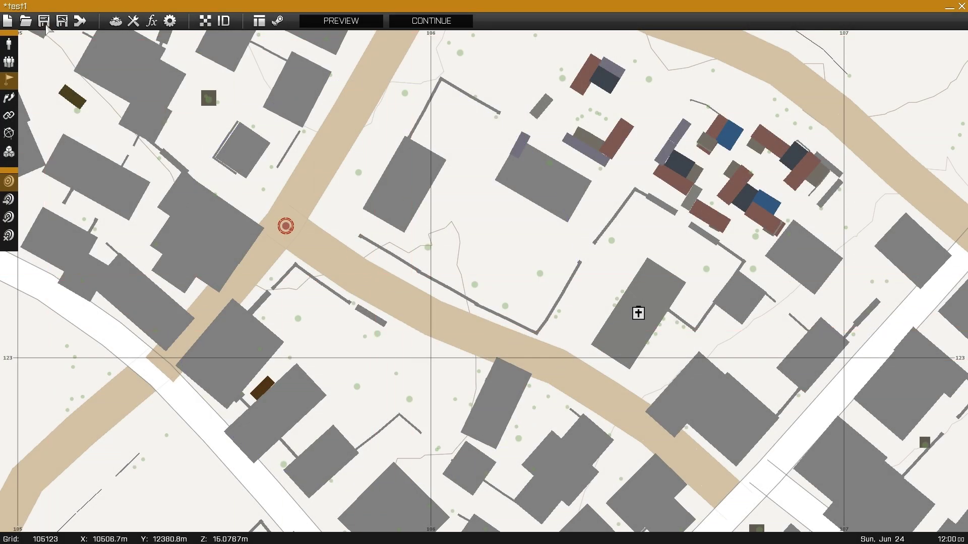
left_click(44, 23)
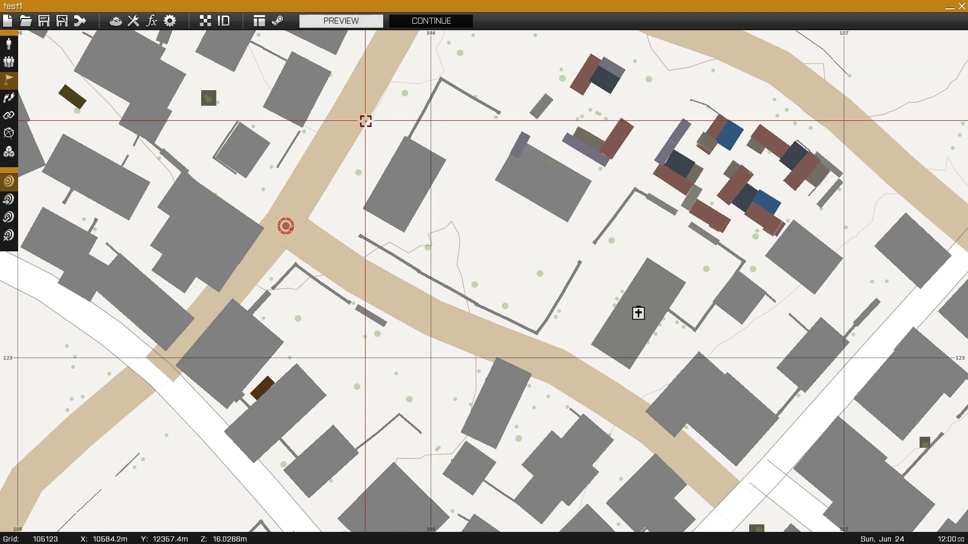
Step: Preview the mission and inspect the placed MRAP and barriers in third-person view
left_click(341, 21)
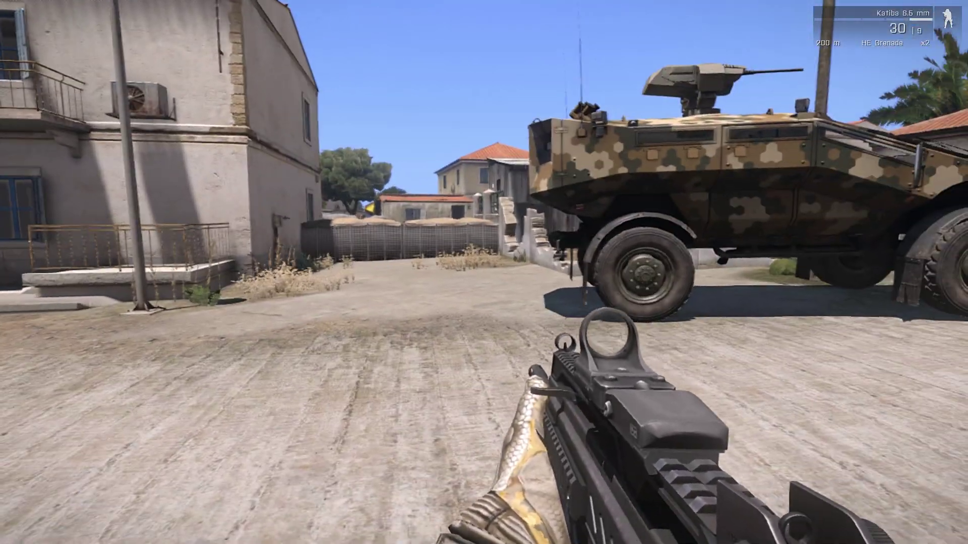
key("KP_Enter")
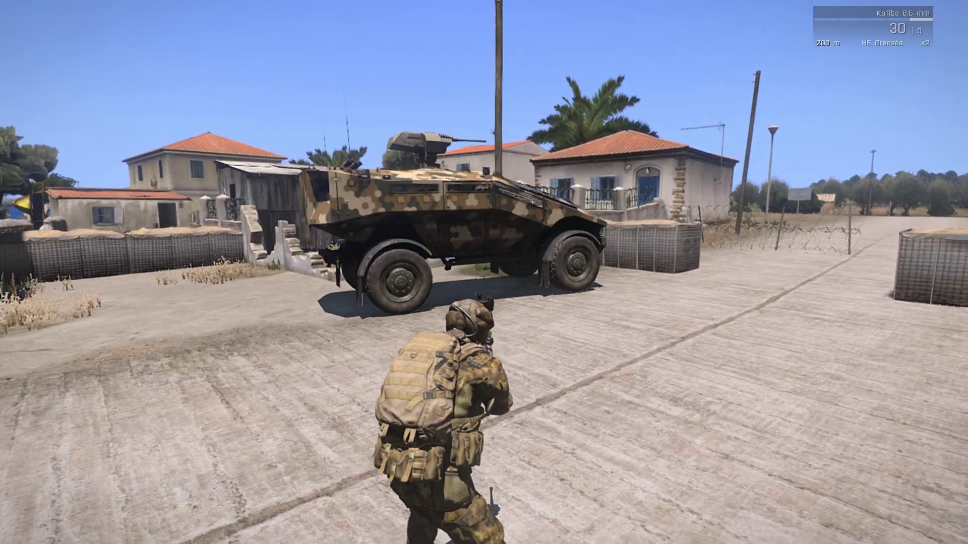